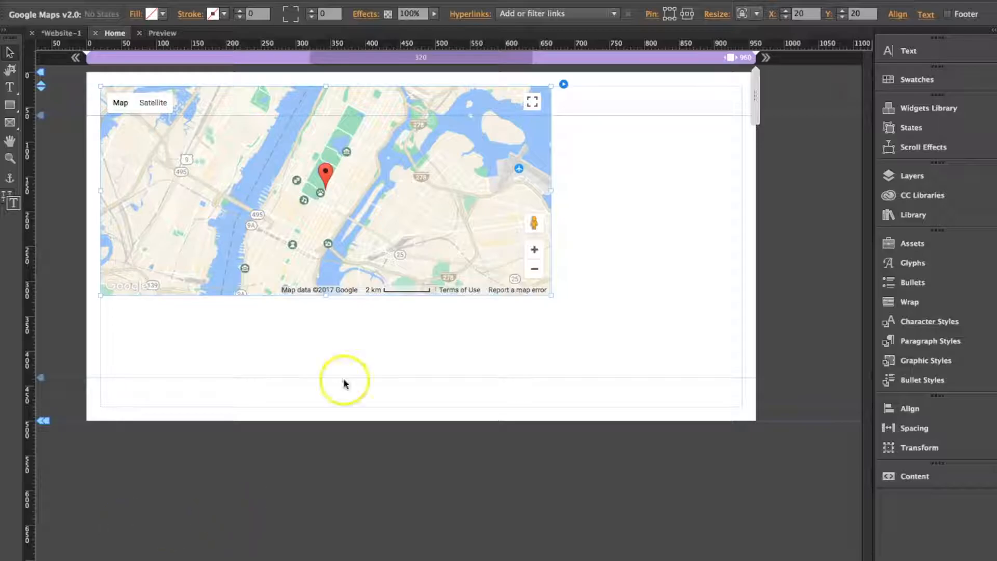
Step: Enable the Traffic Layer in the Google Maps widget's advanced options
{"action": "left_click", "coordinate": [564, 85]}
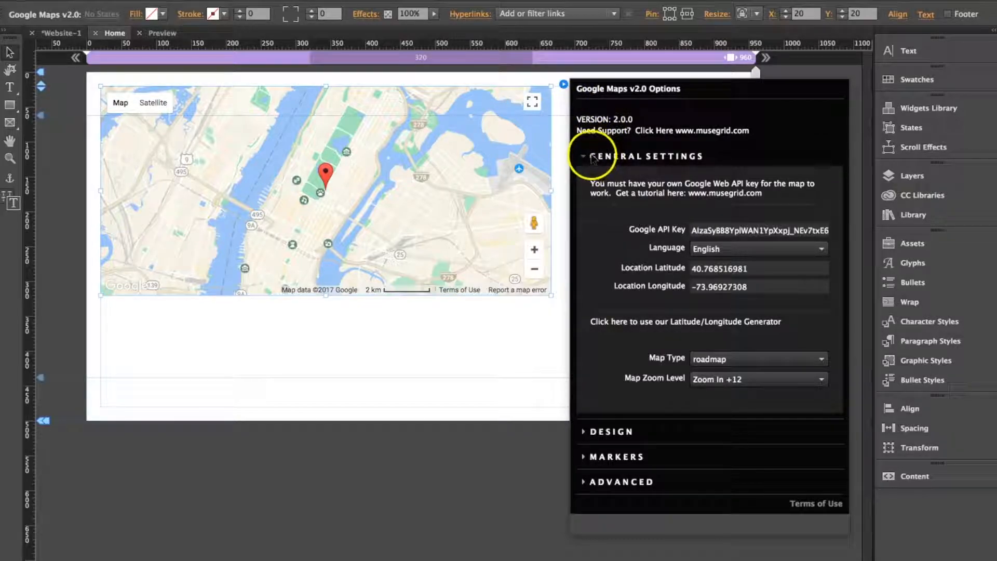
{"action": "left_click", "coordinate": [592, 157]}
{"action": "left_click", "coordinate": [592, 233]}
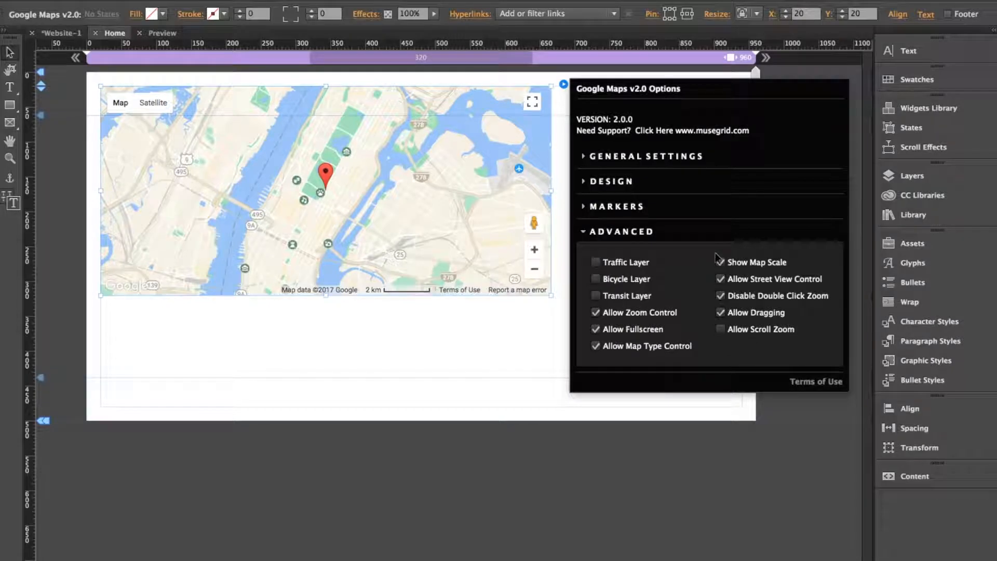
{"action": "left_click", "coordinate": [596, 263]}
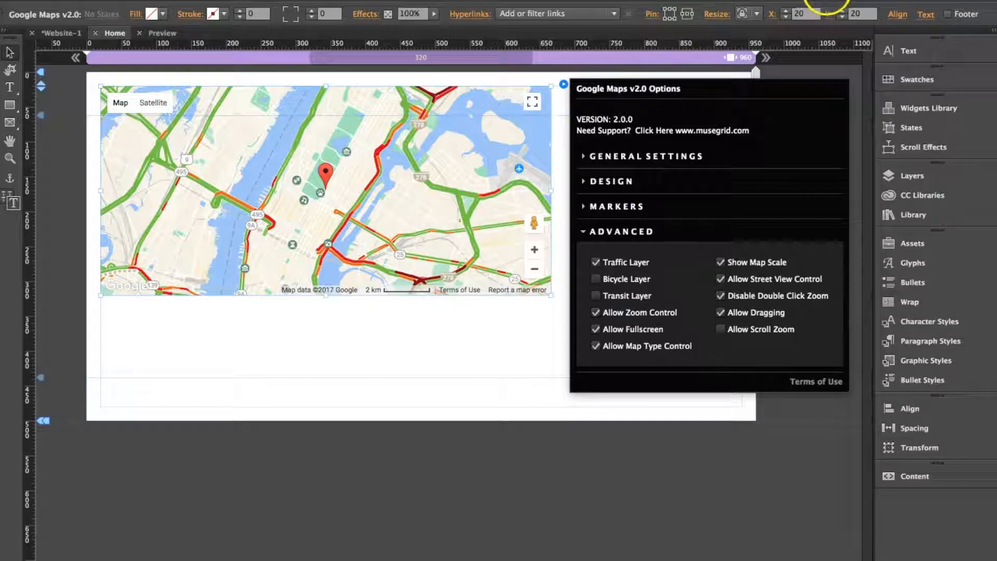
Step: Preview the page and pan the map around Manhattan to examine the traffic overlay, closing the preview when done
{"action": "left_click", "coordinate": [162, 33]}
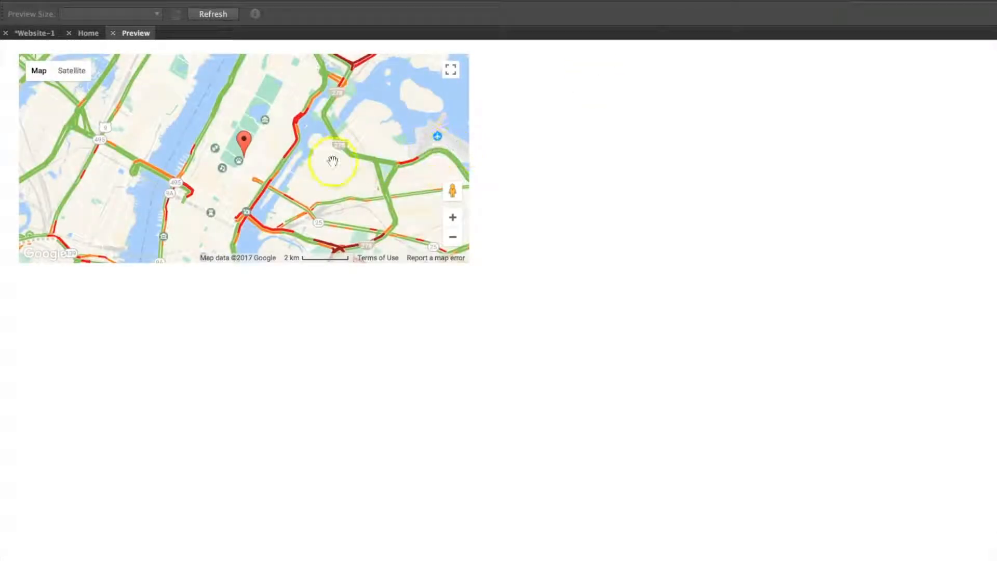
{"action": "mouse_move", "coordinate": [267, 161]}
{"action": "left_mouse_down"}
{"action": "mouse_move", "coordinate": [301, 236]}
{"action": "mouse_move", "coordinate": [276, 201]}
{"action": "mouse_move", "coordinate": [289, 169]}
{"action": "left_mouse_up"}
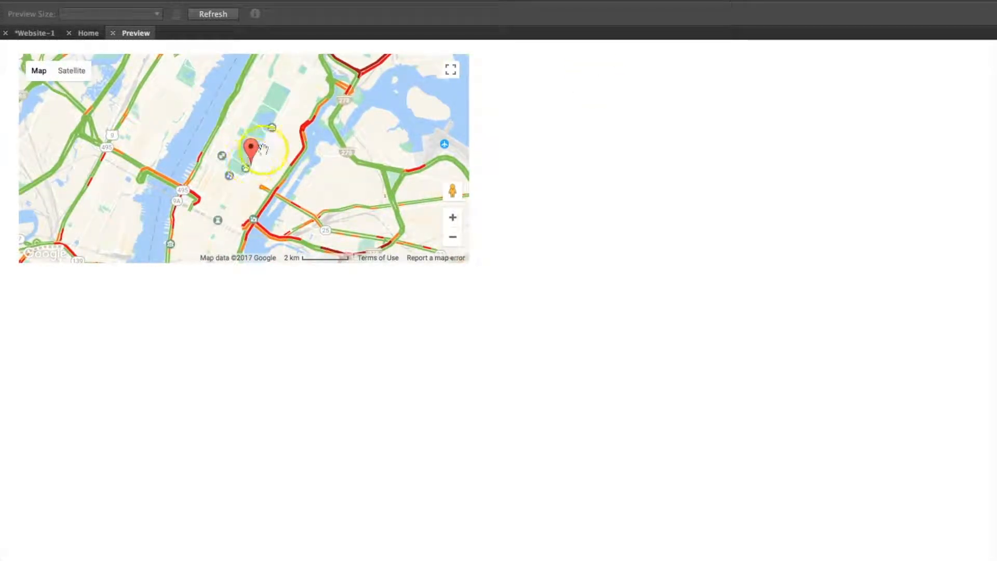
{"action": "left_click_drag", "start_coordinate": [260, 158], "coordinate": [274, 151]}
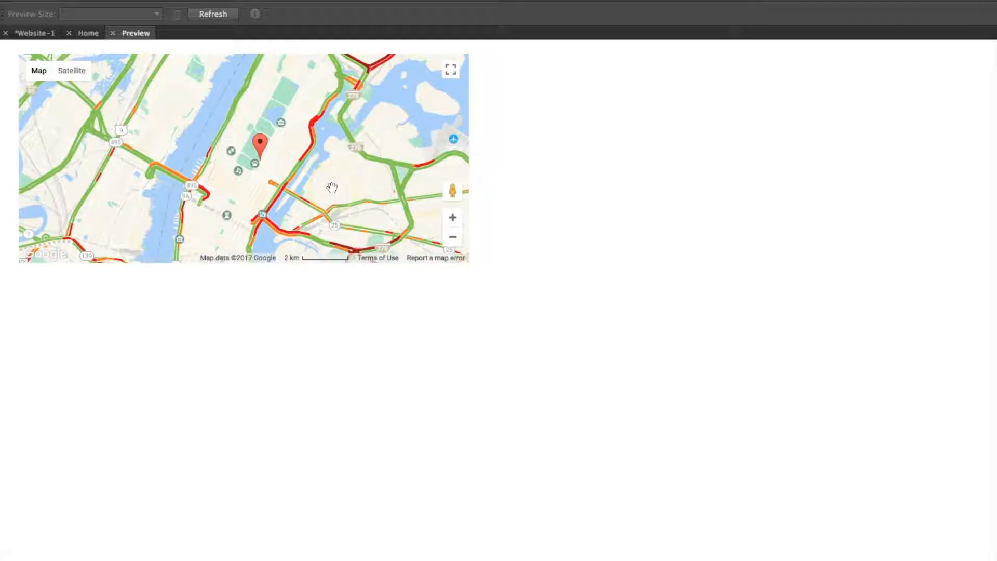
{"action": "left_click", "coordinate": [113, 33]}
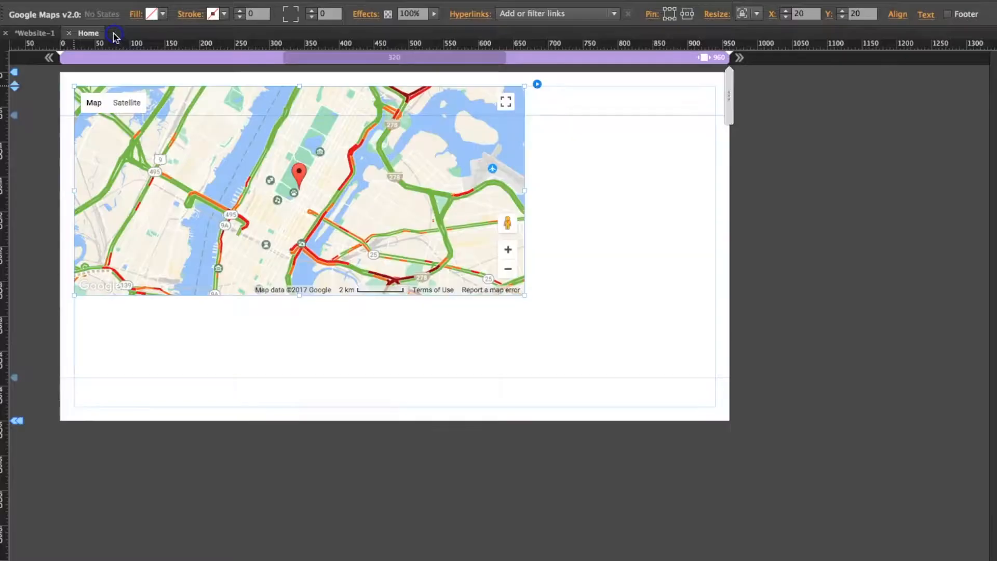
Step: Reopen the map widget's advanced options and turn the Traffic Layer off
{"action": "left_click", "coordinate": [564, 84]}
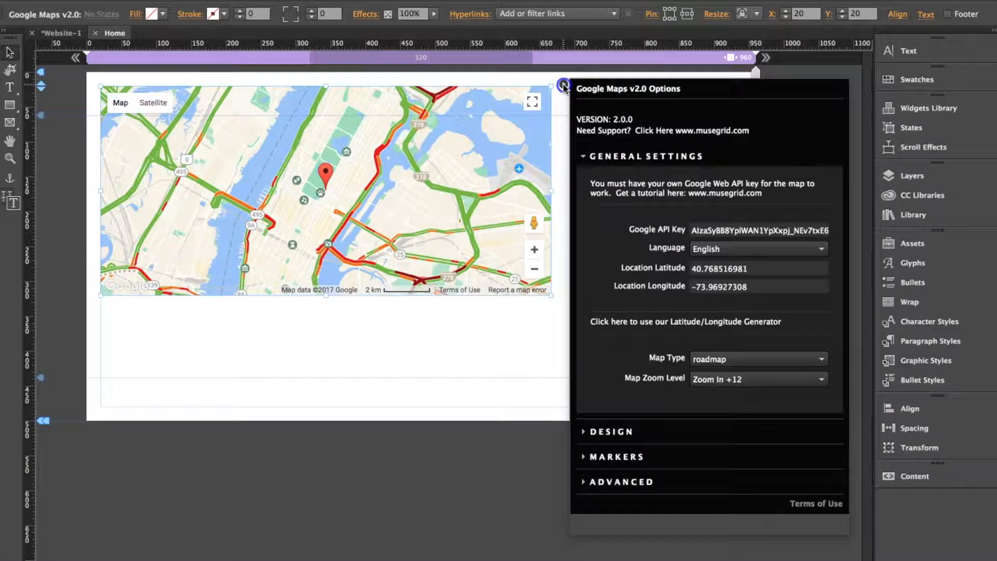
{"action": "left_click", "coordinate": [604, 157]}
{"action": "left_click", "coordinate": [608, 231]}
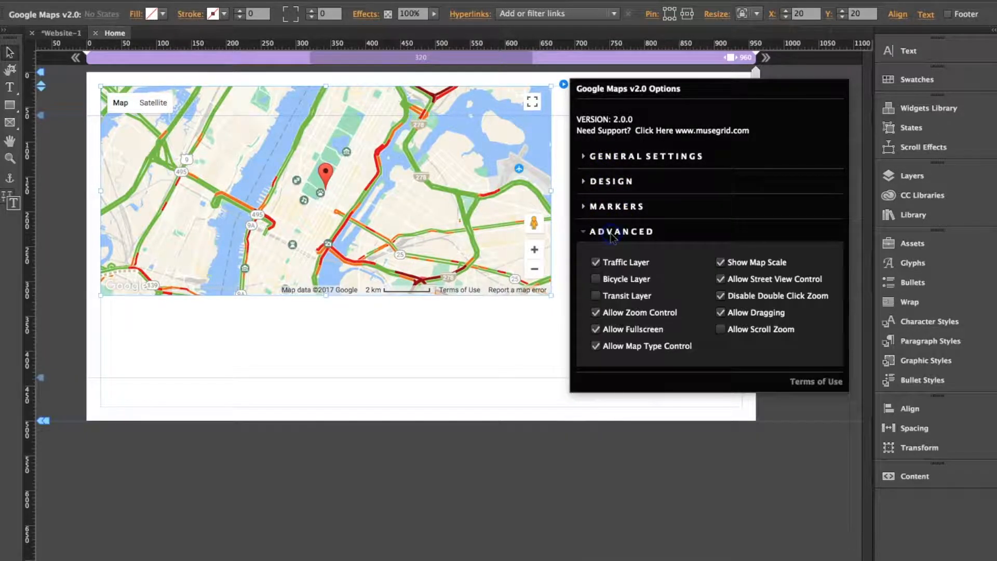
{"action": "left_click", "coordinate": [606, 263]}
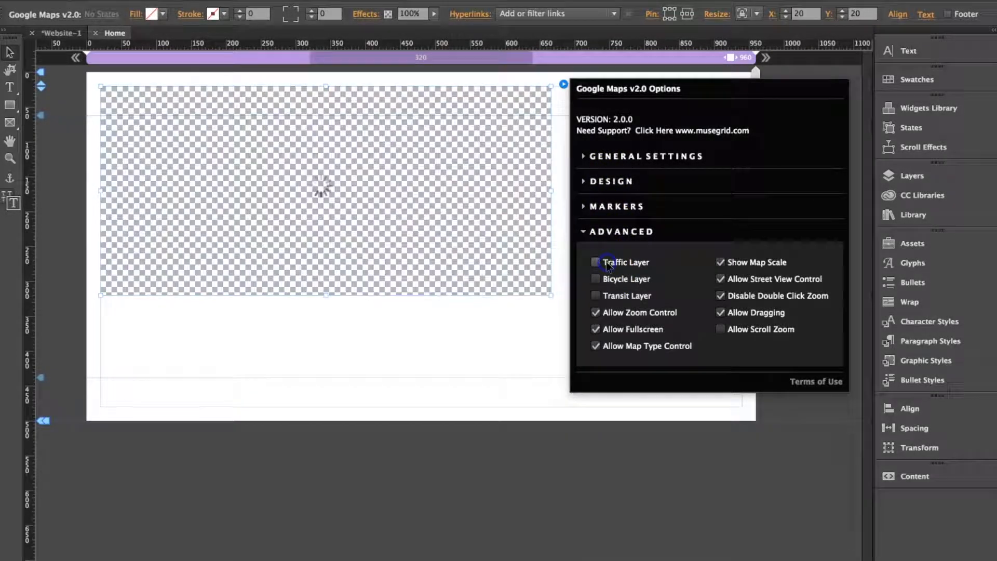
Step: Try out the Bicycle Layer and the Transit Layer on the map one at a time, switching each off again
{"action": "left_click", "coordinate": [612, 279]}
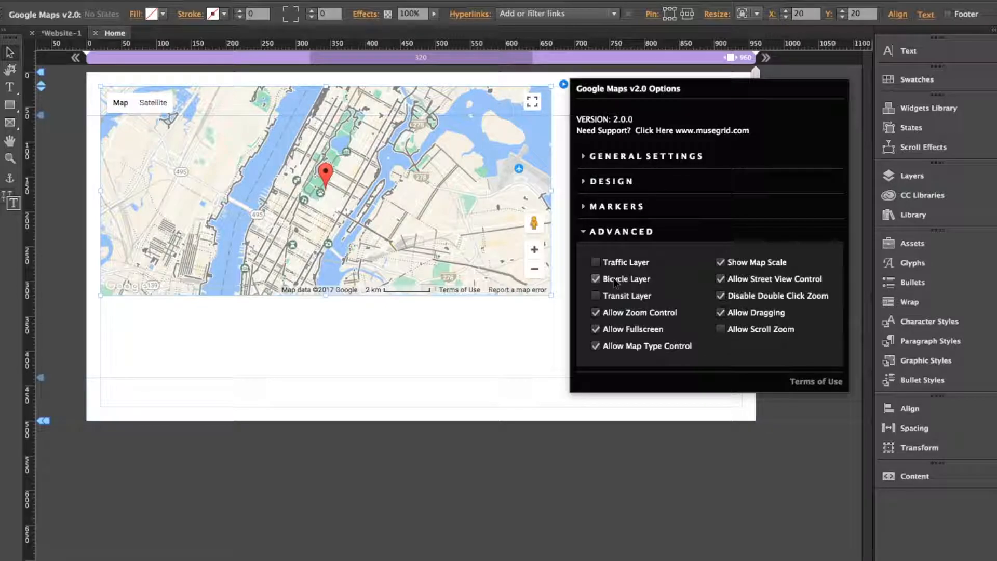
{"action": "left_click", "coordinate": [614, 281]}
{"action": "left_click", "coordinate": [619, 296]}
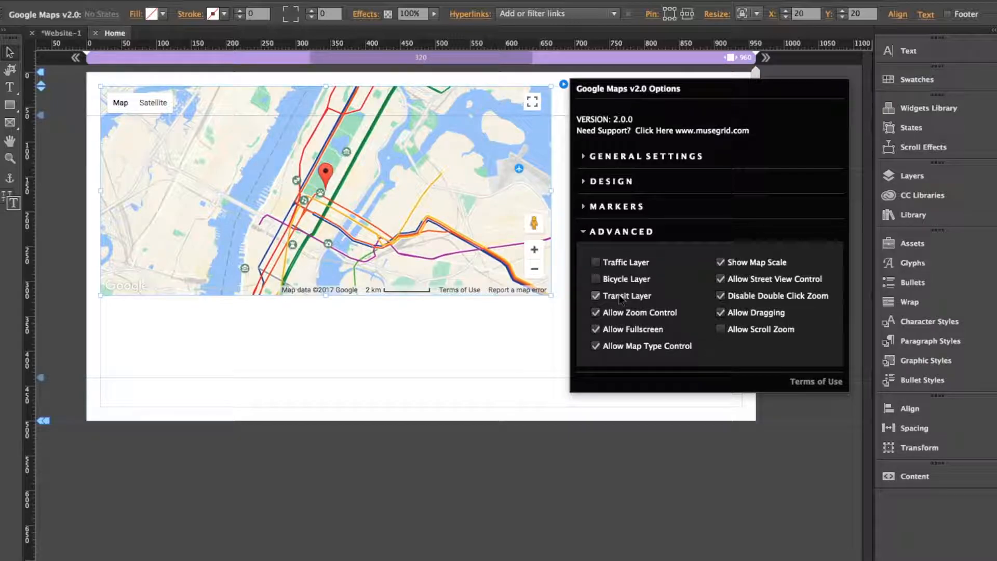
{"action": "left_click", "coordinate": [619, 296]}
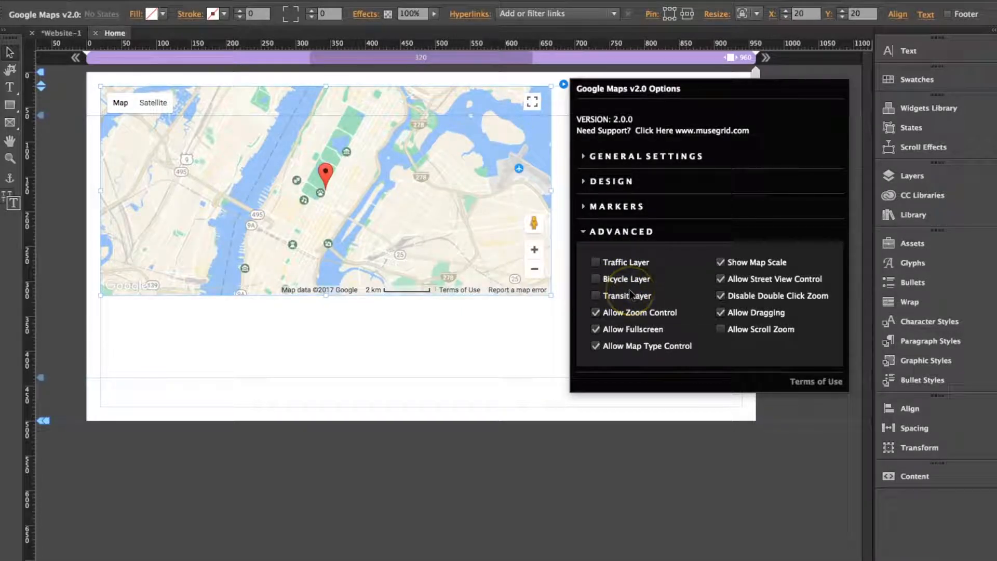
Step: Remove the custom.json file from the Custom Map setting in the widget's design options
{"action": "left_click", "coordinate": [605, 182]}
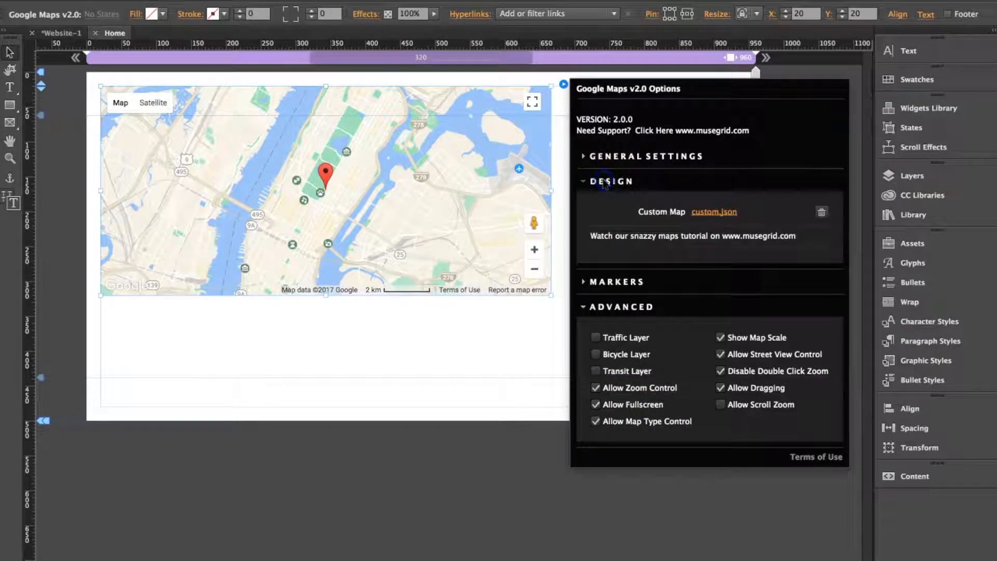
{"action": "left_click", "coordinate": [822, 214]}
{"action": "left_click", "coordinate": [598, 181]}
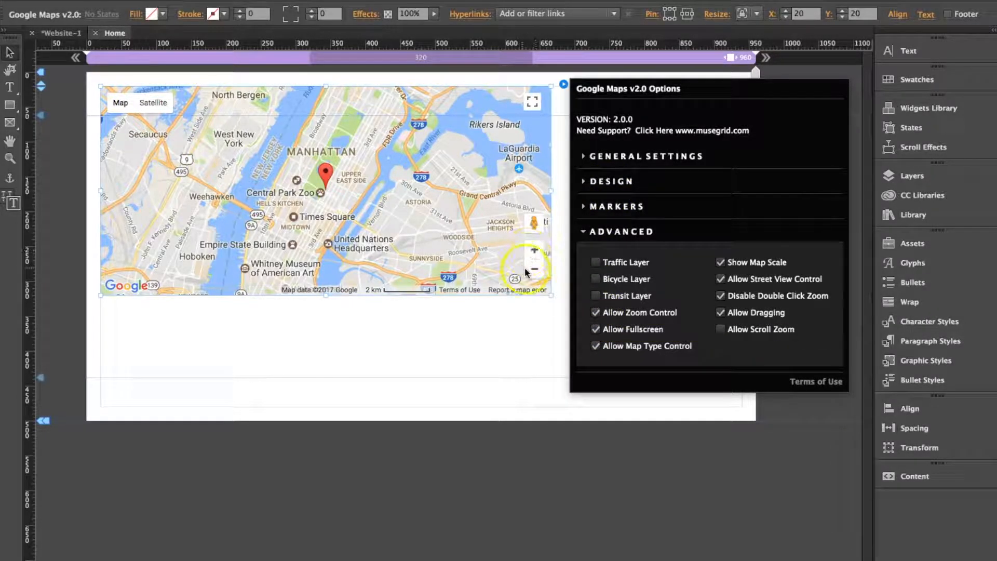
Step: Disable Allow Zoom Control, Allow Fullscreen and Allow Map Type Control for the map
{"action": "left_click", "coordinate": [596, 312]}
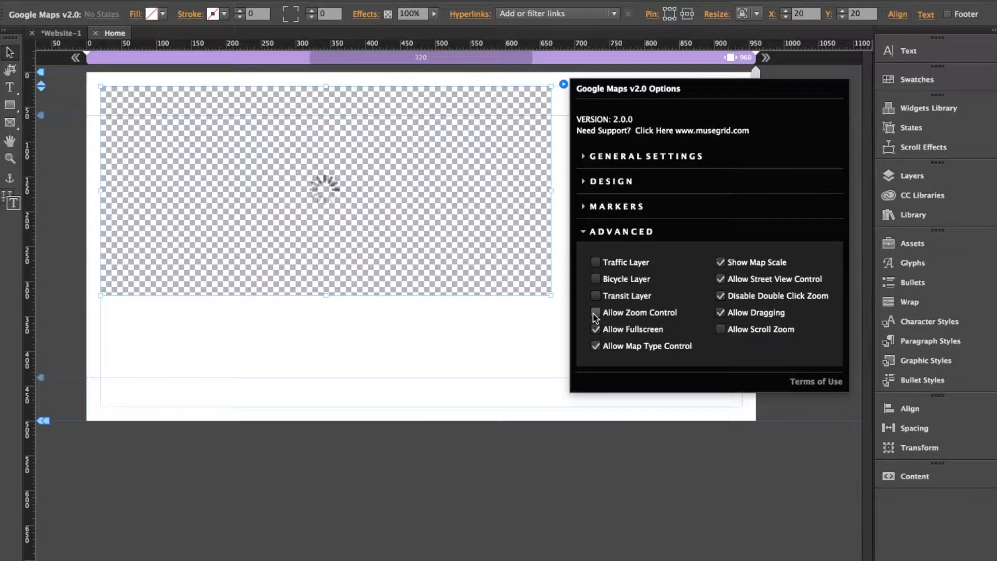
{"action": "left_click", "coordinate": [595, 329]}
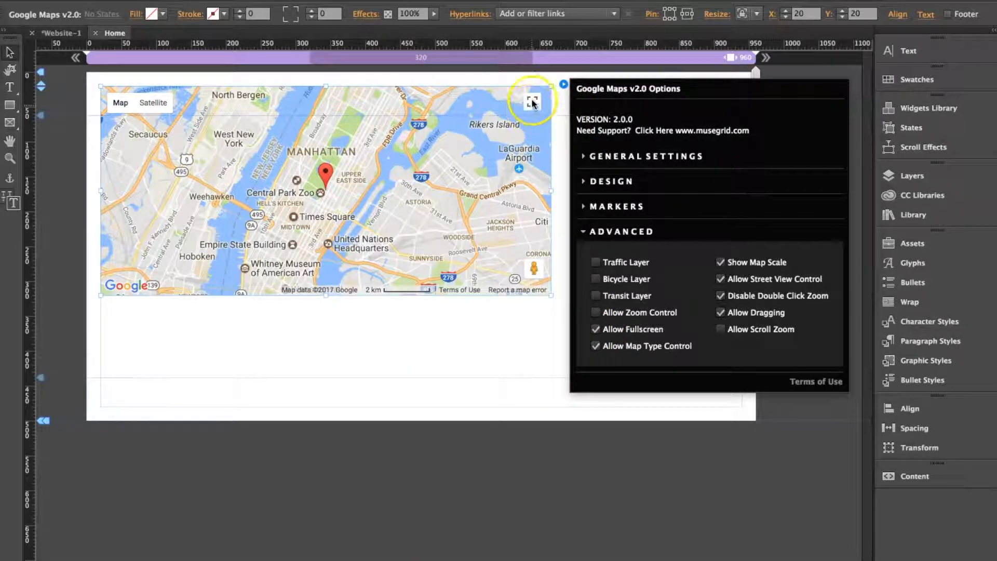
{"action": "left_click", "coordinate": [596, 330]}
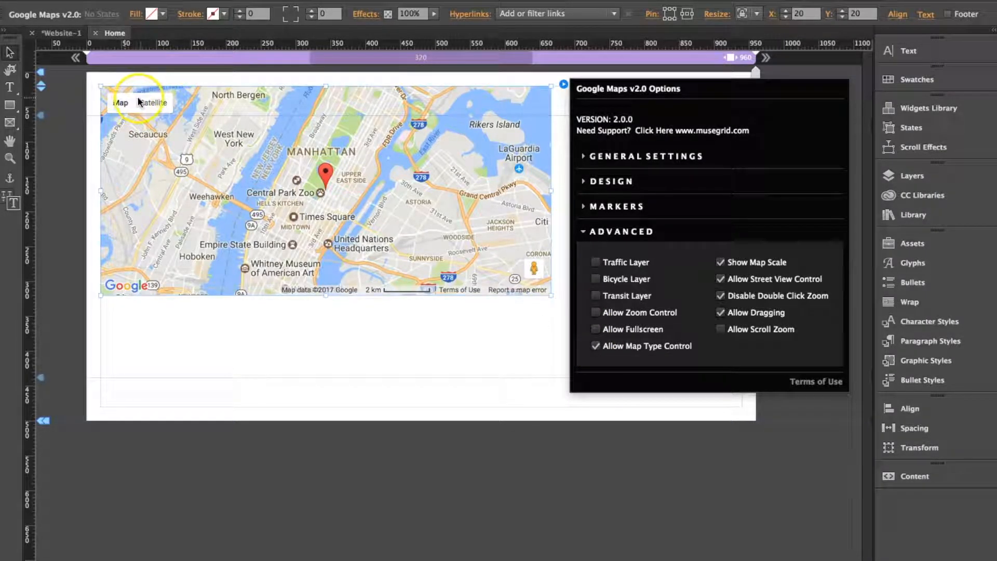
{"action": "left_click", "coordinate": [596, 346]}
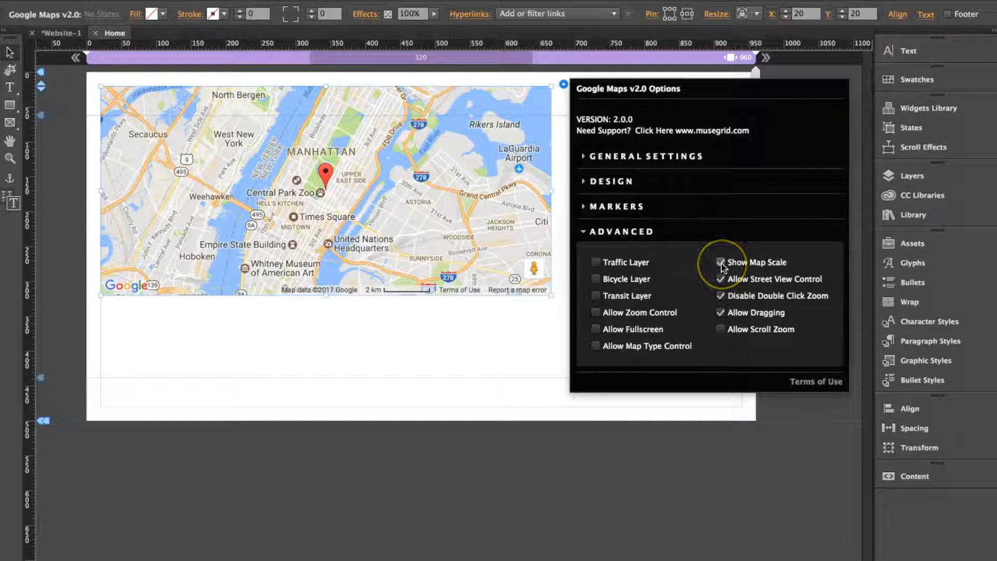
Step: Disable Show Map Scale and Allow Street View Control for the map
{"action": "left_click", "coordinate": [382, 292]}
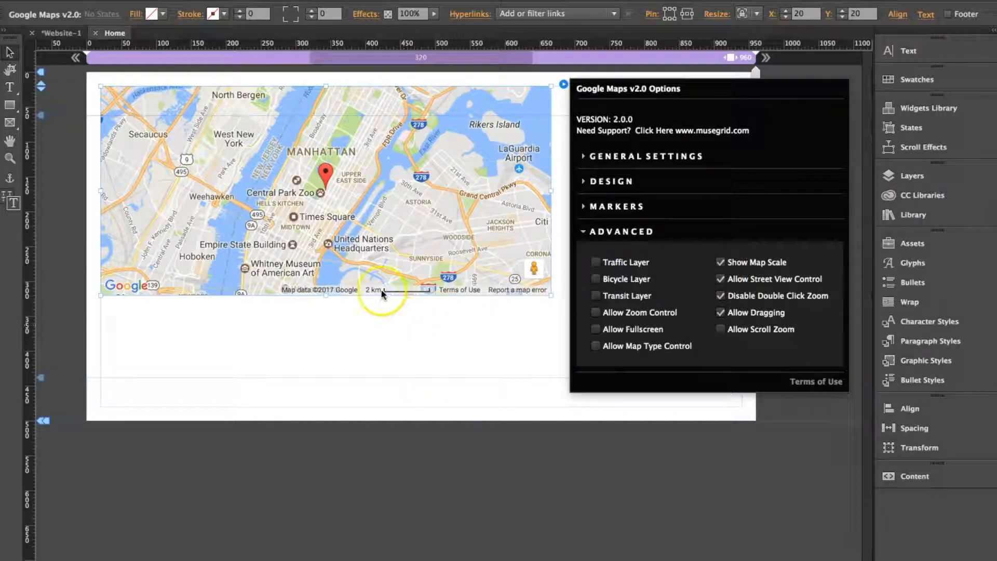
{"action": "left_click", "coordinate": [720, 263]}
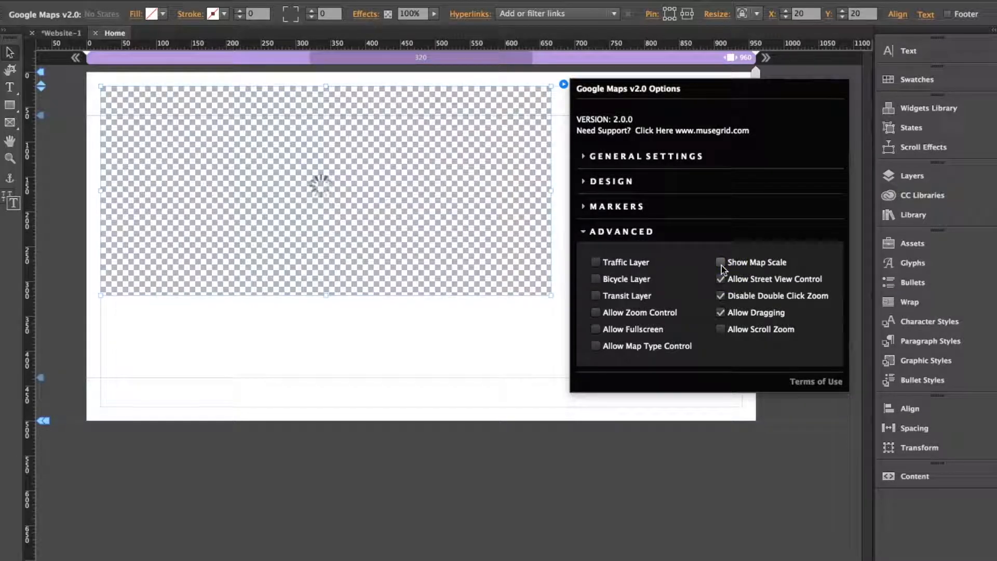
{"action": "left_click", "coordinate": [738, 285]}
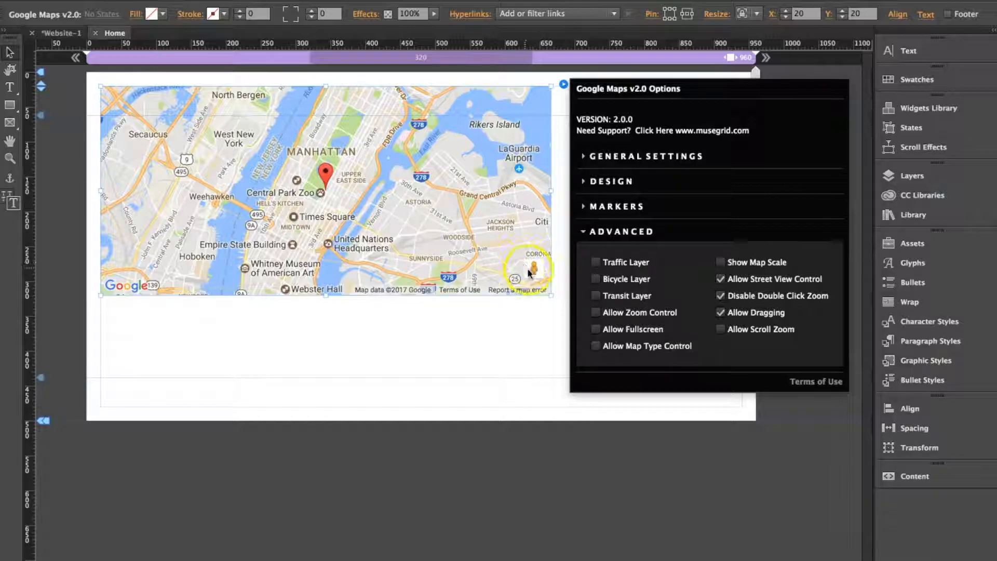
{"action": "left_click", "coordinate": [722, 279]}
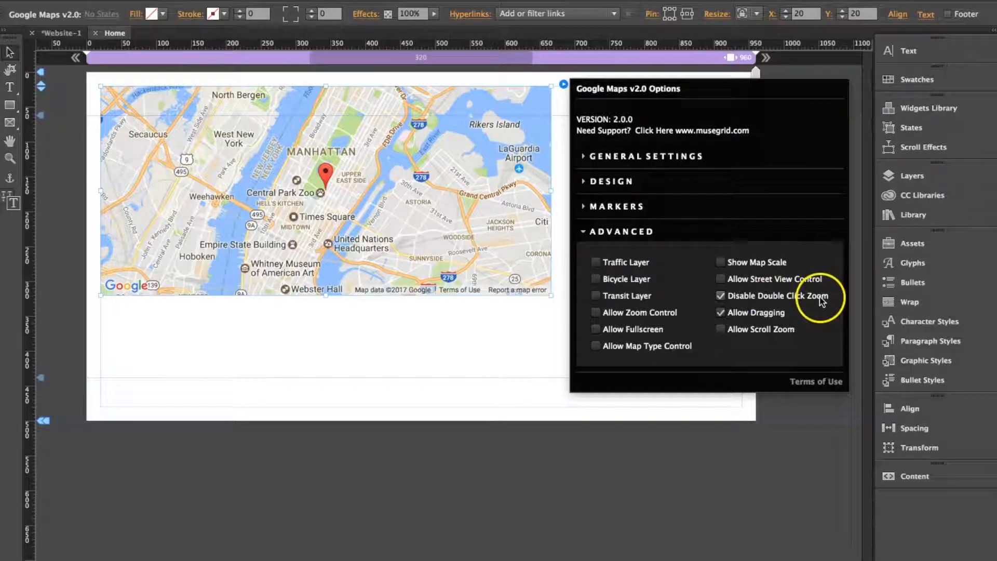
Step: Preview the page and test panning the map without its controls, closing the preview when done
{"action": "left_click", "coordinate": [866, 1]}
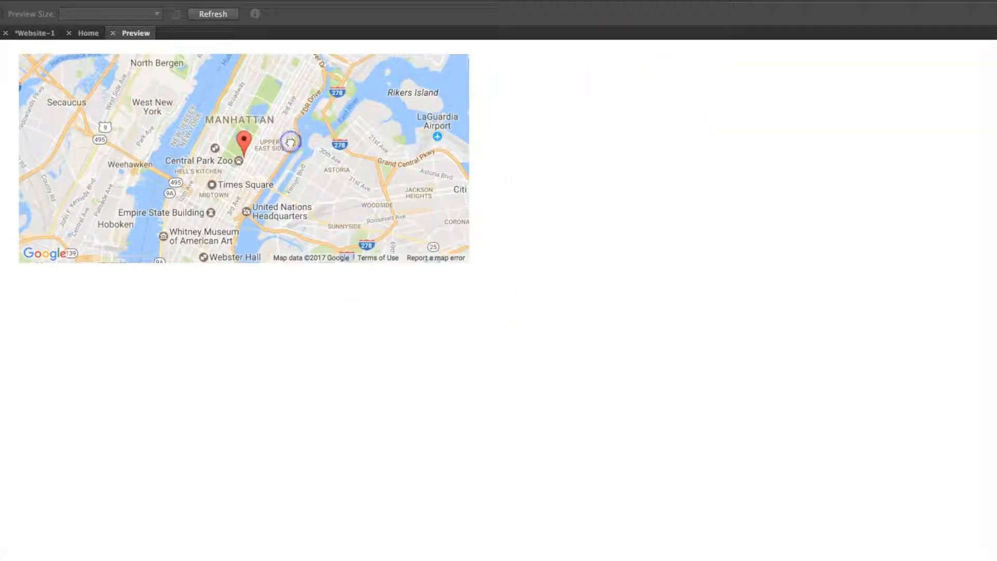
{"action": "left_click_drag", "start_coordinate": [234, 167], "coordinate": [271, 212]}
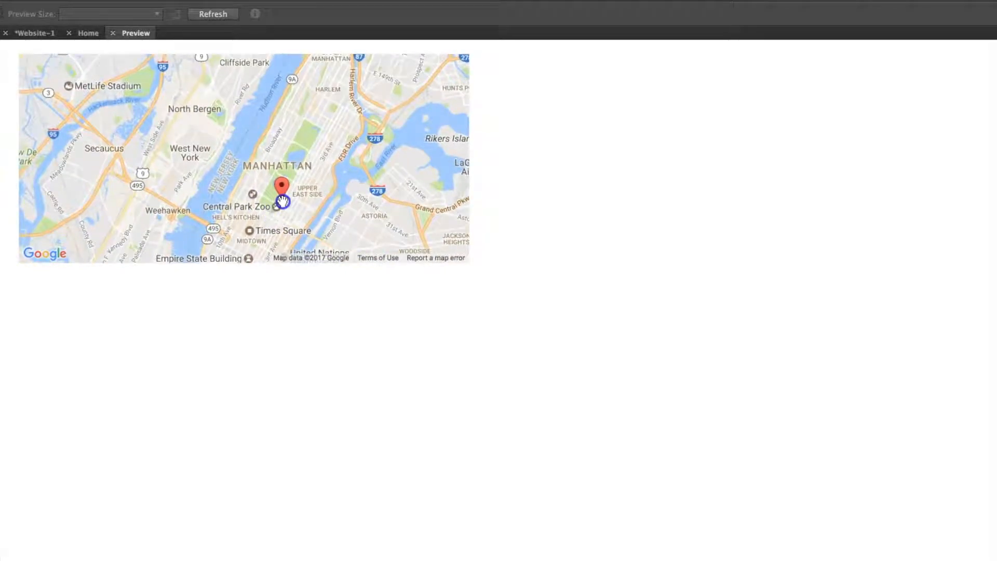
{"action": "left_click", "coordinate": [113, 33]}
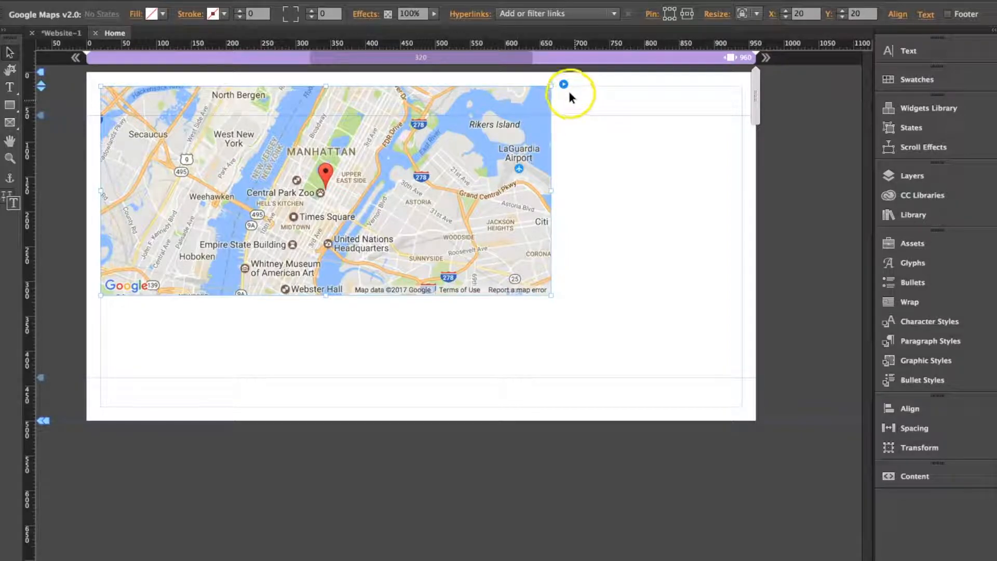
Step: Reopen the map widget's advanced options and disable Allow Dragging
{"action": "left_click", "coordinate": [564, 84]}
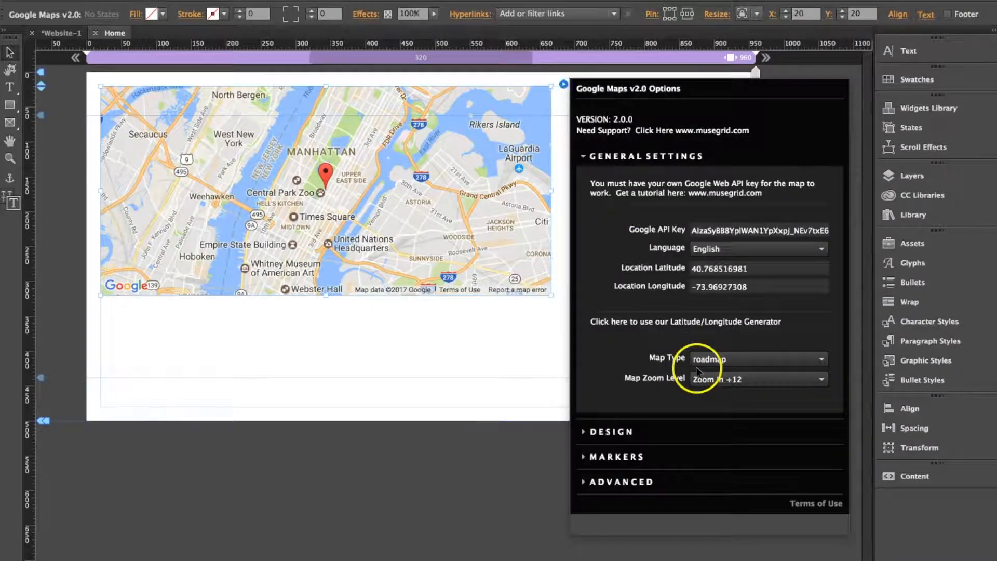
{"action": "left_click", "coordinate": [602, 482]}
{"action": "left_click", "coordinate": [625, 156]}
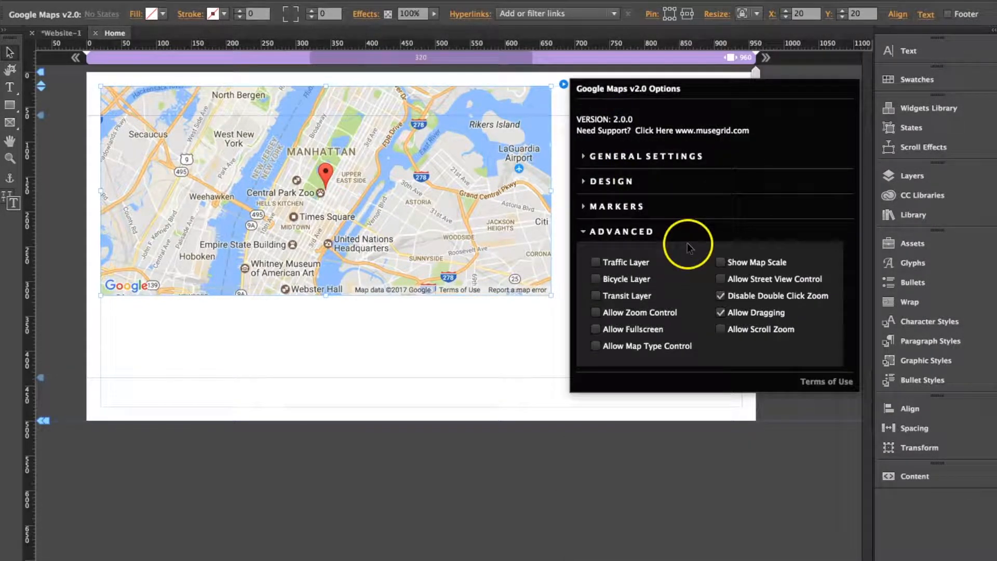
{"action": "left_click", "coordinate": [721, 312]}
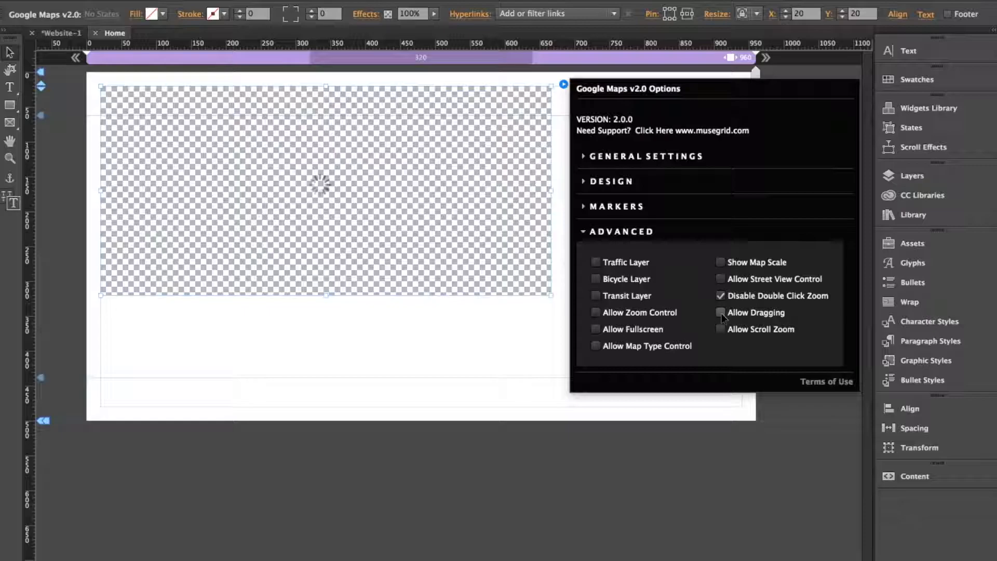
Step: Preview the page and test whether the map can still be panned, closing the preview when done
{"action": "left_click", "coordinate": [866, 0]}
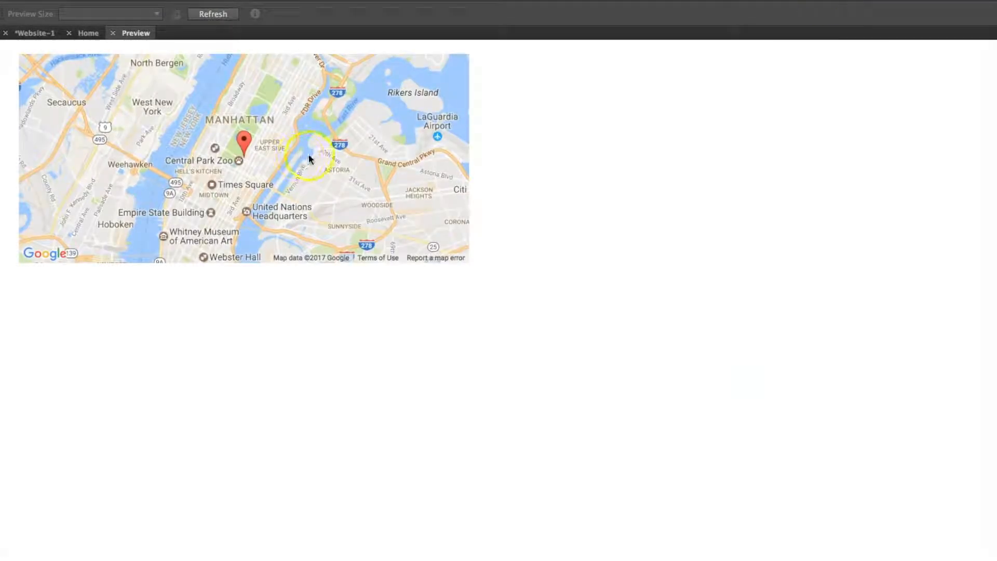
{"action": "mouse_move", "coordinate": [309, 158]}
{"action": "left_mouse_down"}
{"action": "mouse_move", "coordinate": [169, 188]}
{"action": "mouse_move", "coordinate": [150, 107]}
{"action": "mouse_move", "coordinate": [339, 168]}
{"action": "mouse_move", "coordinate": [166, 139]}
{"action": "mouse_move", "coordinate": [338, 118]}
{"action": "mouse_move", "coordinate": [138, 158]}
{"action": "left_mouse_up"}
{"action": "mouse_move", "coordinate": [313, 143]}
{"action": "left_mouse_down"}
{"action": "mouse_move", "coordinate": [234, 151]}
{"action": "mouse_move", "coordinate": [212, 139]}
{"action": "left_mouse_up"}
{"action": "left_click", "coordinate": [112, 33]}
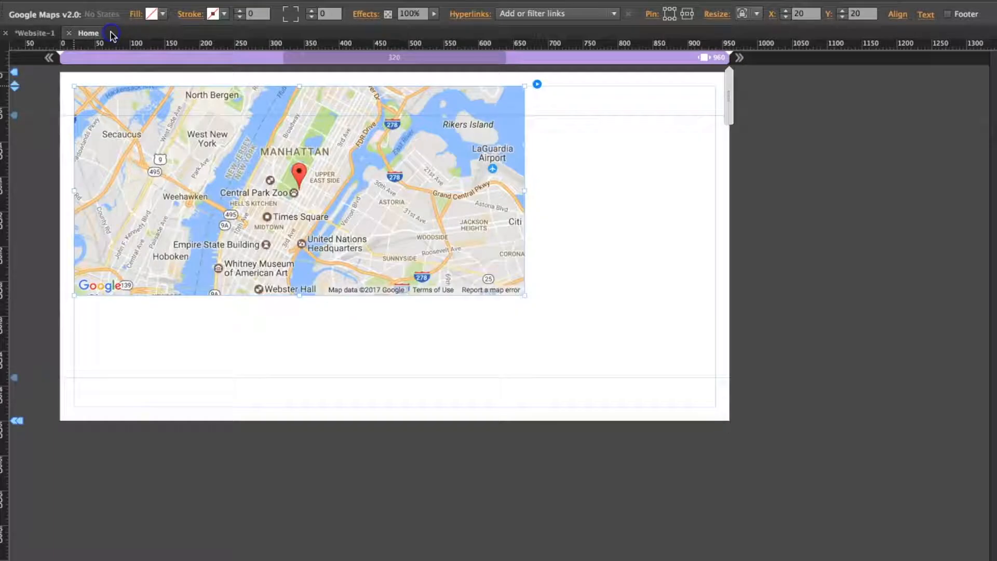
Step: Reopen the map widget's advanced options and examine the Allow Scroll Zoom setting
{"action": "left_click", "coordinate": [564, 85]}
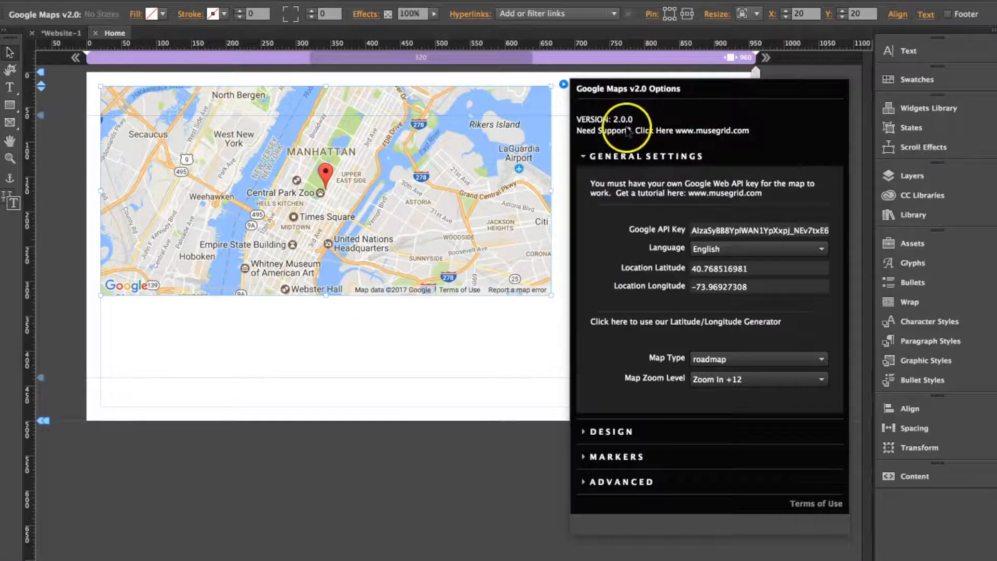
{"action": "left_click", "coordinate": [621, 157]}
{"action": "left_click", "coordinate": [613, 232]}
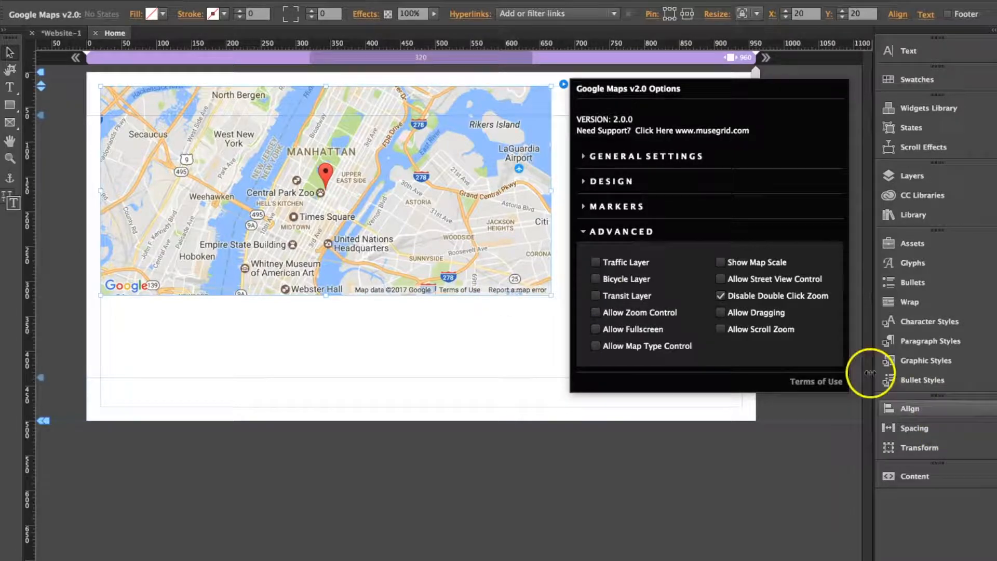
{"action": "left_click", "coordinate": [721, 328]}
Step: Leave the advanced options, open the map widget's general settings and look through the list of available languages
{"action": "left_click", "coordinate": [619, 232]}
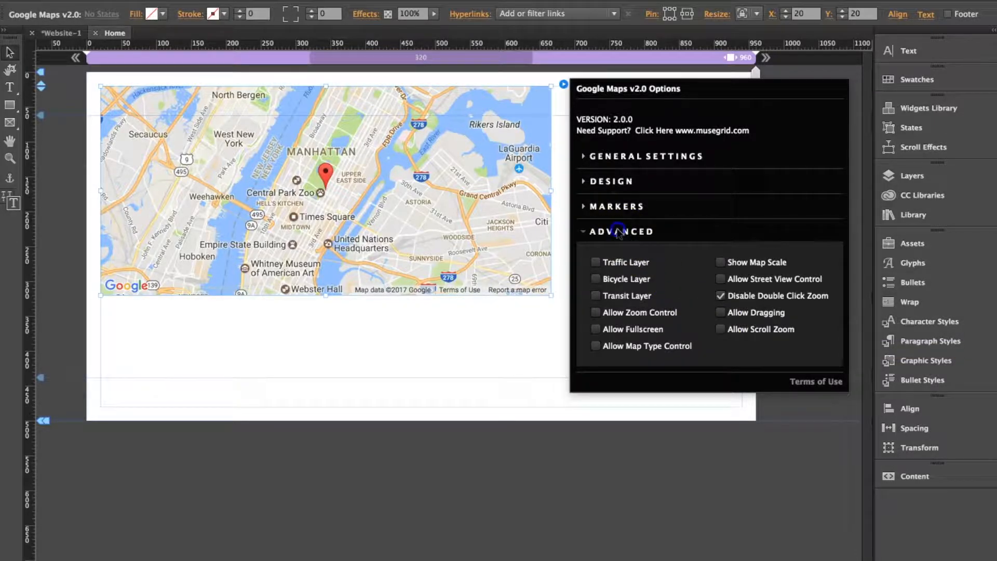
{"action": "left_click", "coordinate": [606, 184]}
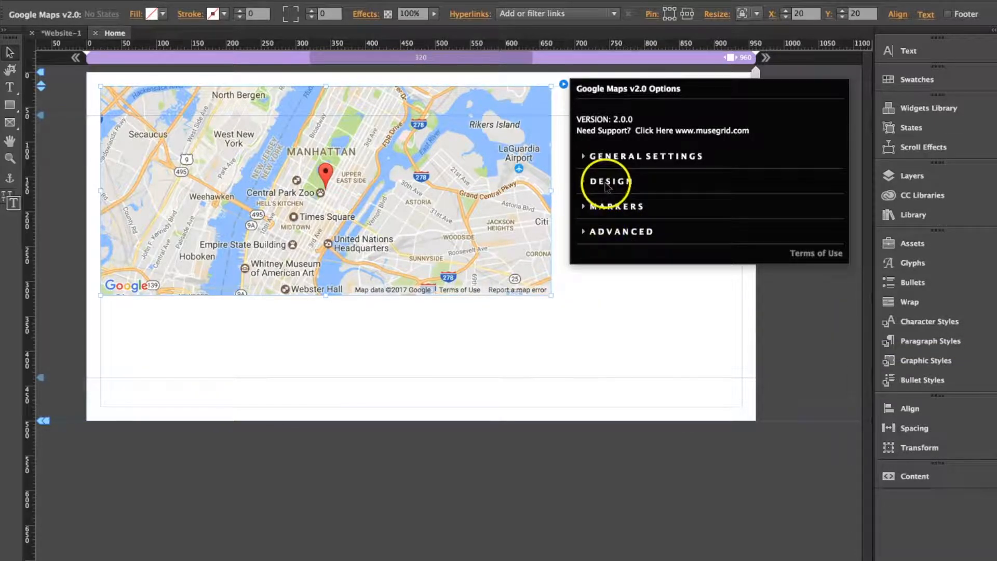
{"action": "left_click", "coordinate": [588, 158]}
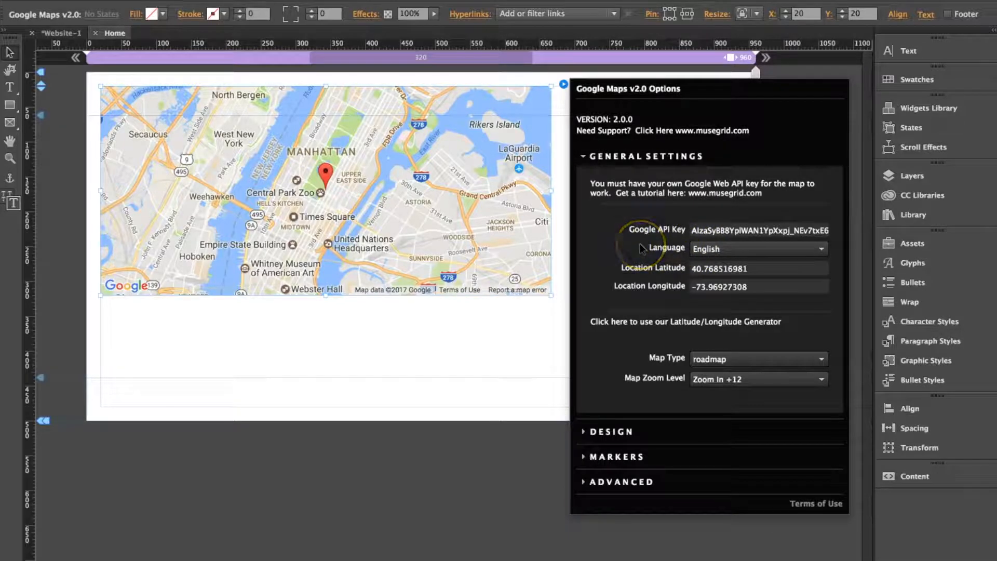
{"action": "left_click", "coordinate": [730, 249]}
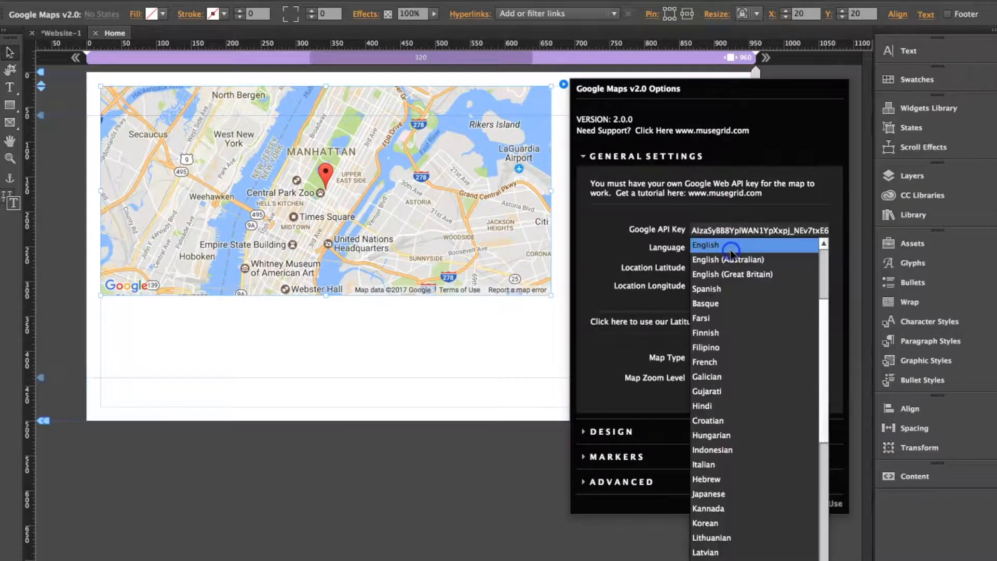
{"action": "scroll", "coordinate": [748, 326], "scroll_direction": "down", "scroll_amount": 6}
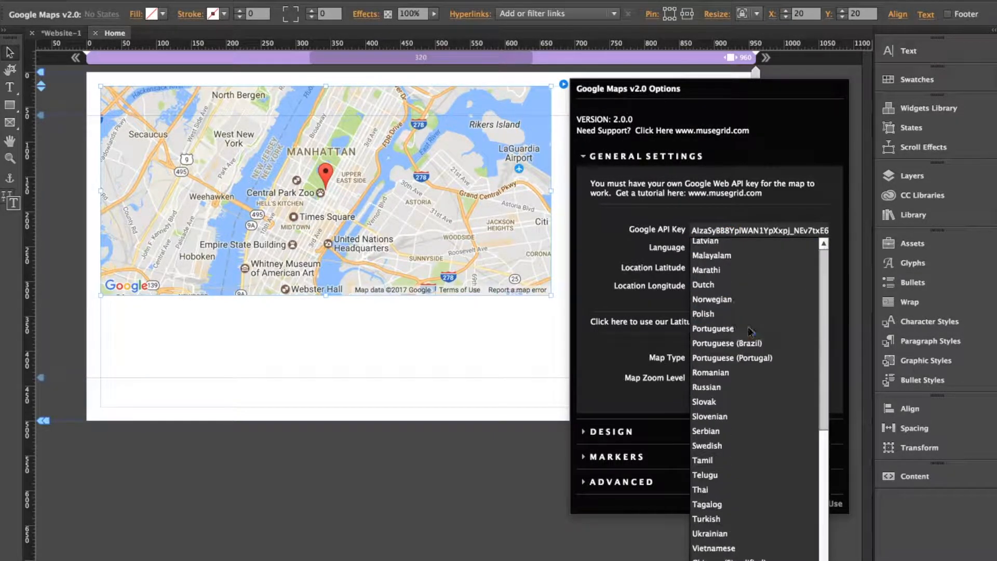
{"action": "scroll", "coordinate": [748, 326], "scroll_direction": "up", "scroll_amount": 8}
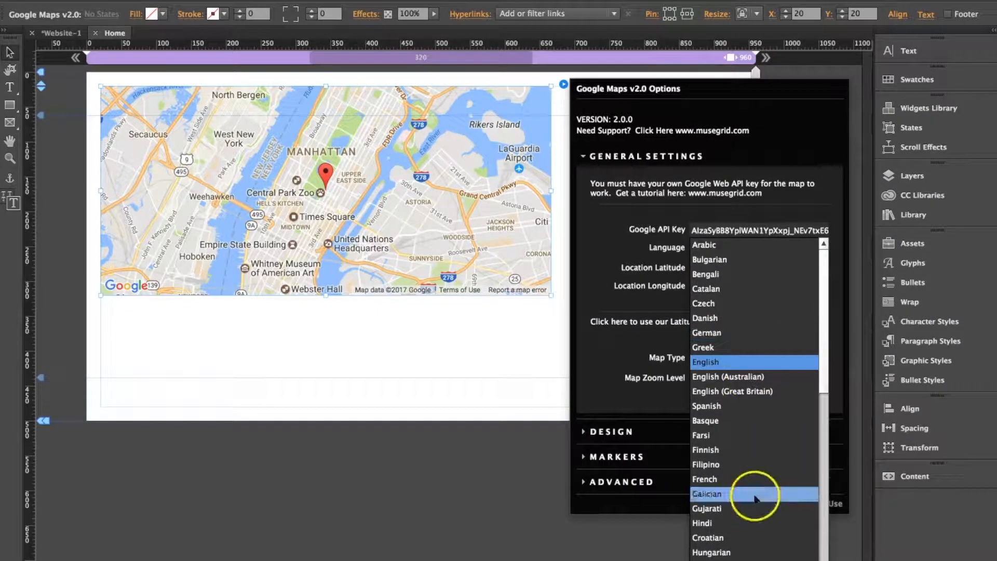
{"action": "scroll", "coordinate": [749, 380], "scroll_direction": "down", "scroll_amount": 10}
{"action": "scroll", "coordinate": [749, 382], "scroll_direction": "up", "scroll_amount": 4}
{"action": "scroll", "coordinate": [749, 379], "scroll_direction": "up", "scroll_amount": 6}
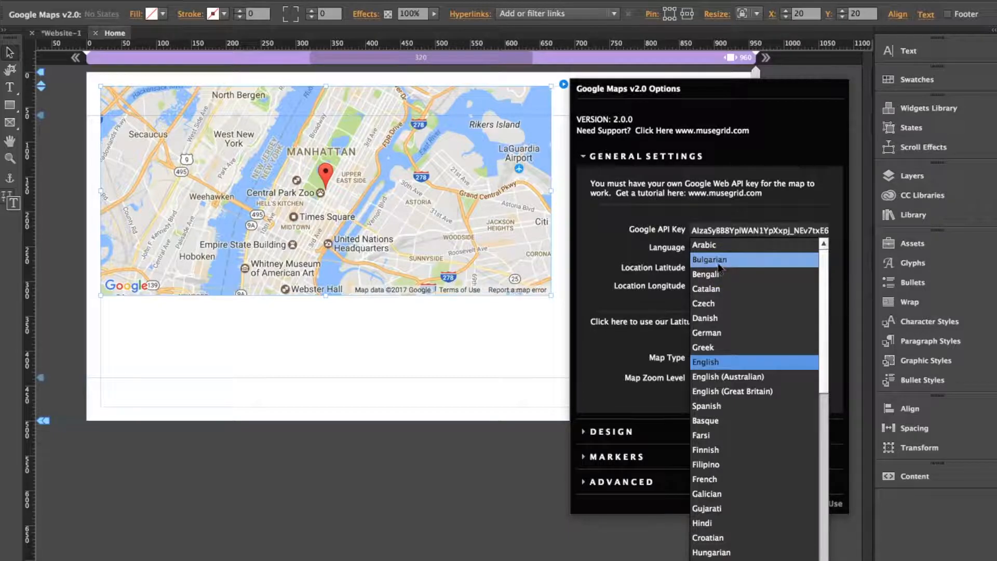
Step: Try Arabic, Greek and Italian as the map language, ending by setting the language back to English
{"action": "left_click", "coordinate": [709, 248]}
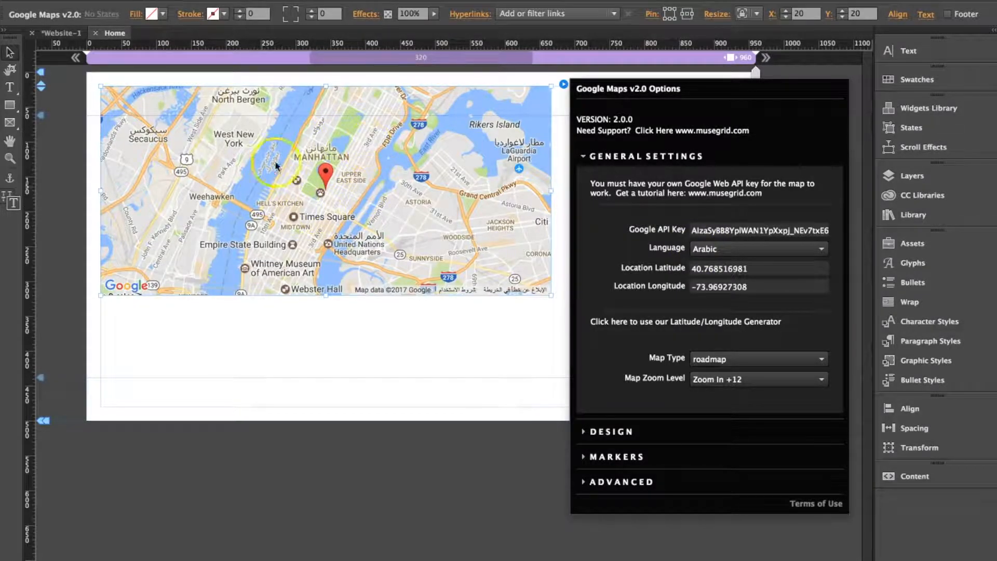
{"action": "left_click", "coordinate": [753, 254]}
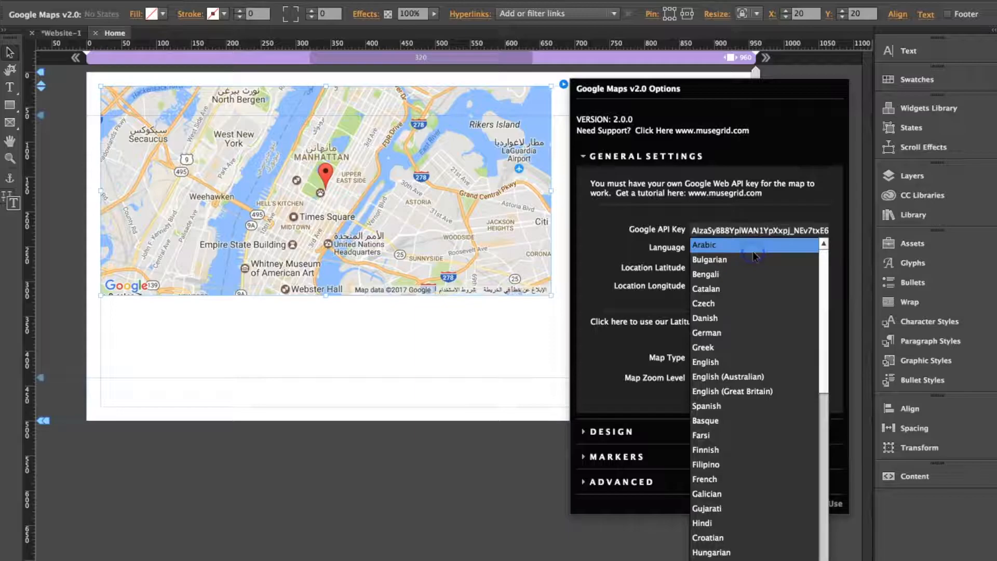
{"action": "left_click", "coordinate": [732, 347]}
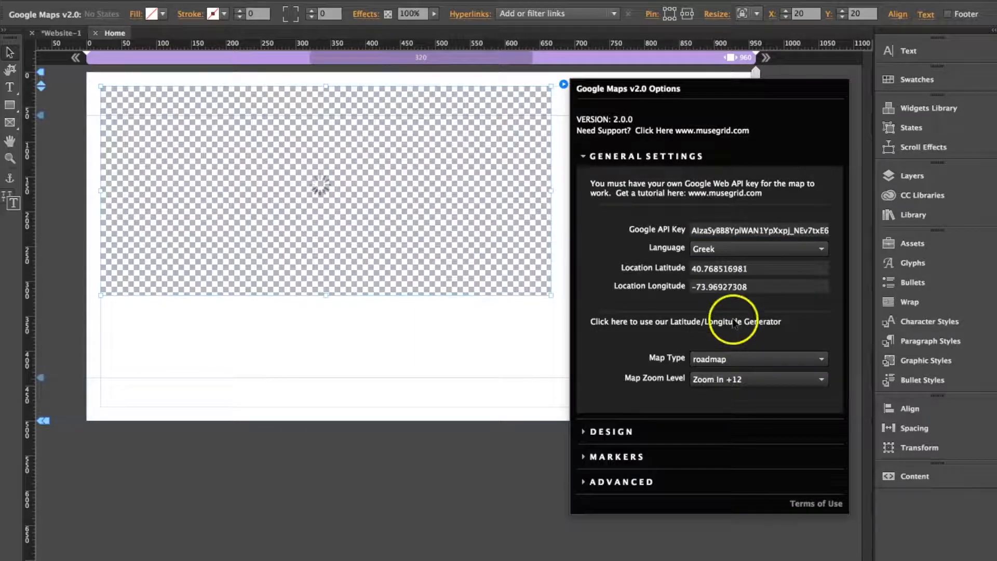
{"action": "left_click", "coordinate": [733, 253]}
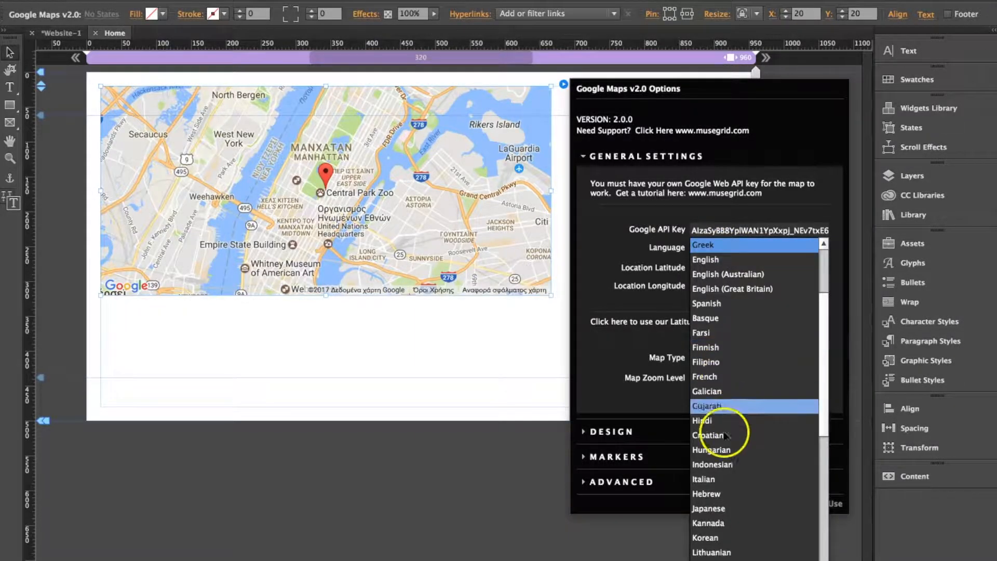
{"action": "left_click", "coordinate": [721, 478]}
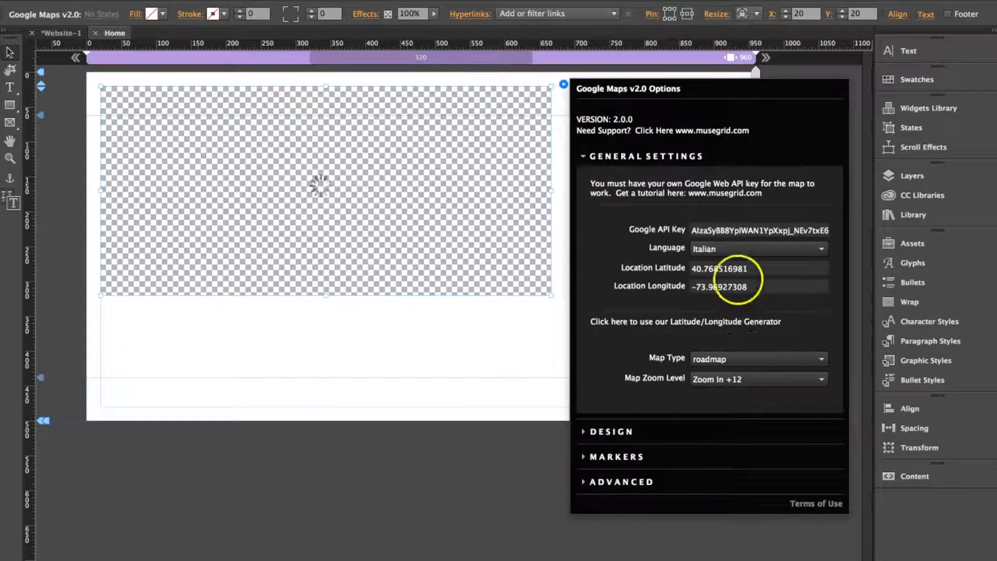
{"action": "left_click", "coordinate": [737, 254]}
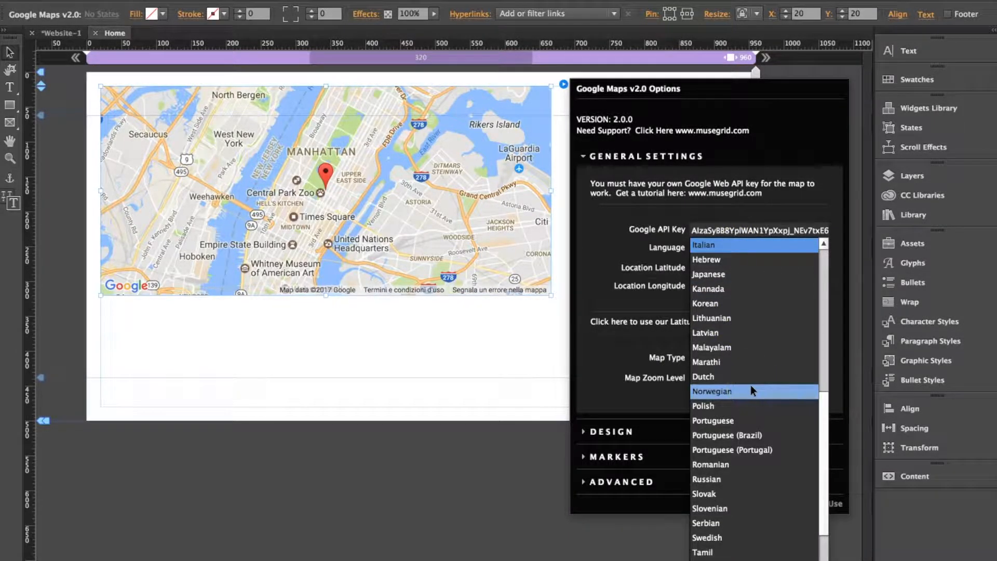
{"action": "scroll", "coordinate": [751, 388], "scroll_direction": "up", "scroll_amount": 5}
{"action": "scroll", "coordinate": [750, 385], "scroll_direction": "up", "scroll_amount": 3}
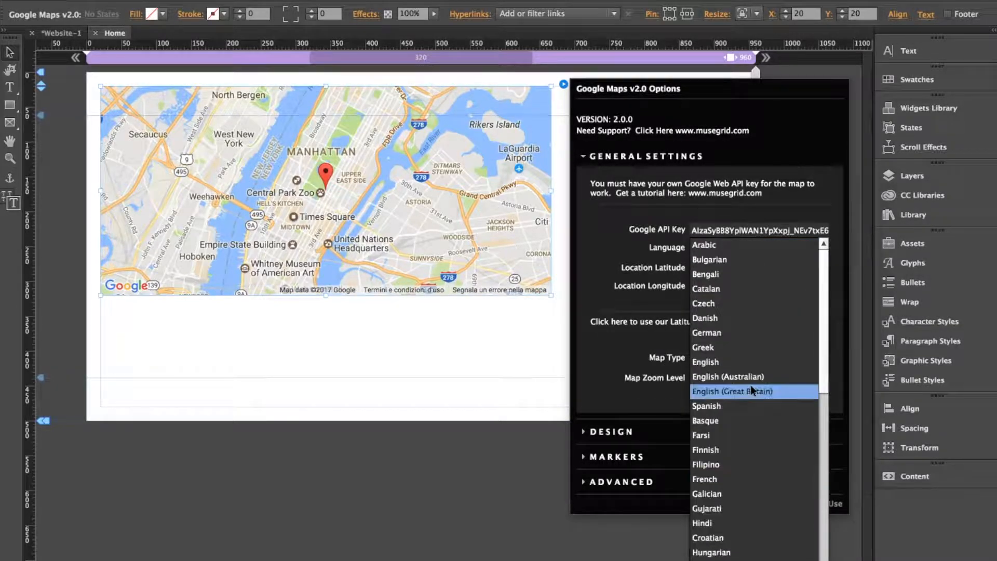
{"action": "left_click", "coordinate": [750, 361]}
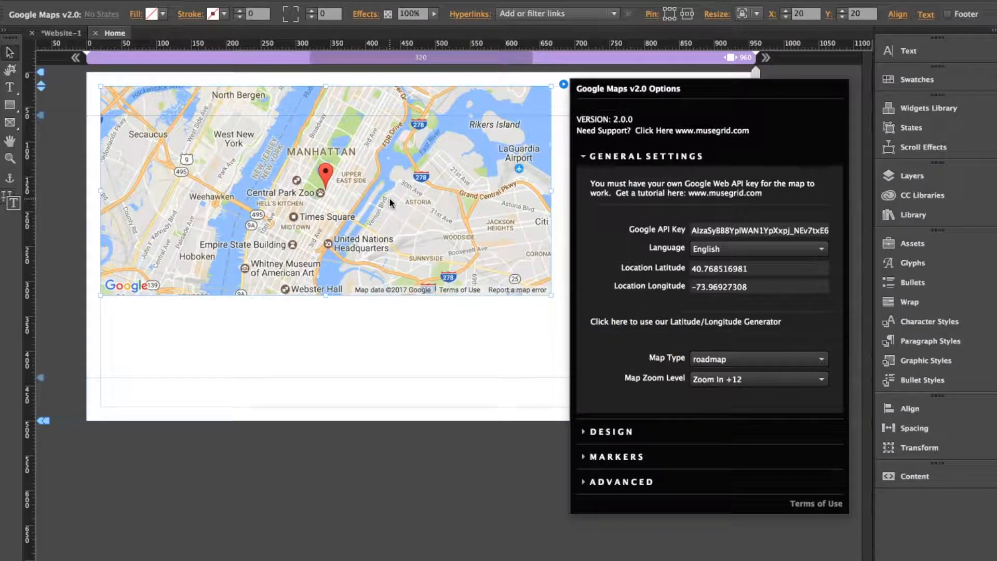
Step: Try the satellite and terrain map types, settling on hybrid (satellite with roads)
{"action": "left_click", "coordinate": [720, 361]}
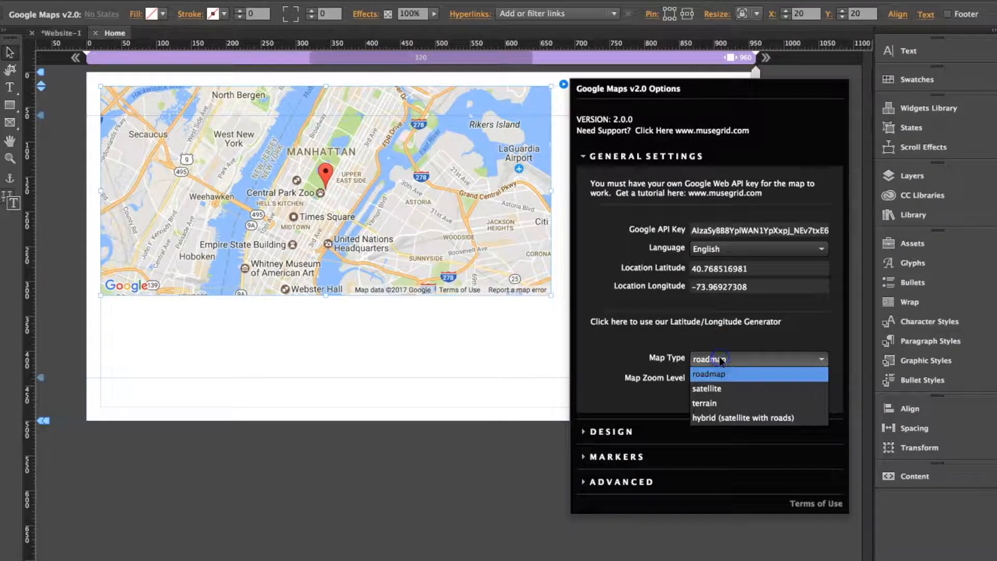
{"action": "left_click", "coordinate": [719, 389]}
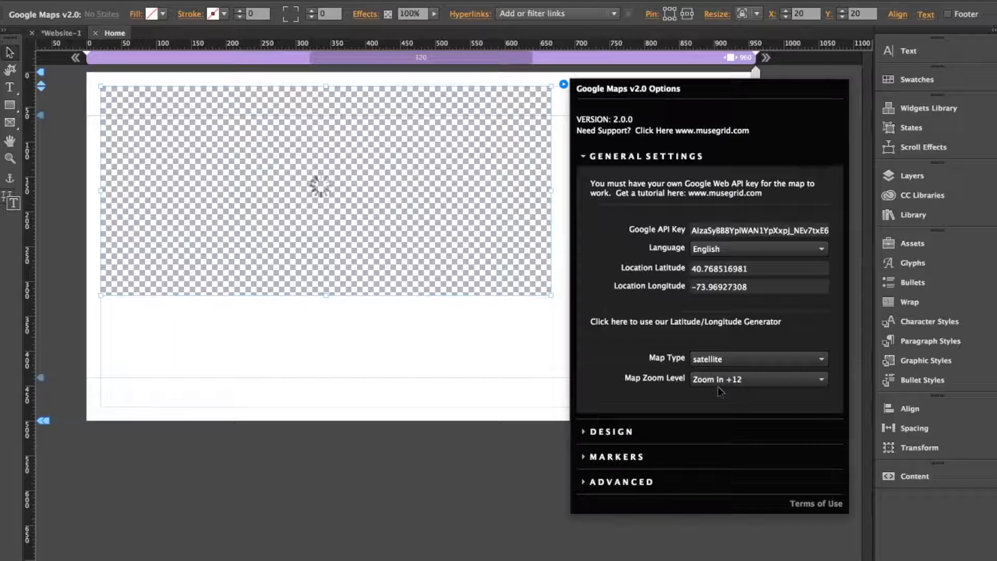
{"action": "left_click", "coordinate": [720, 360]}
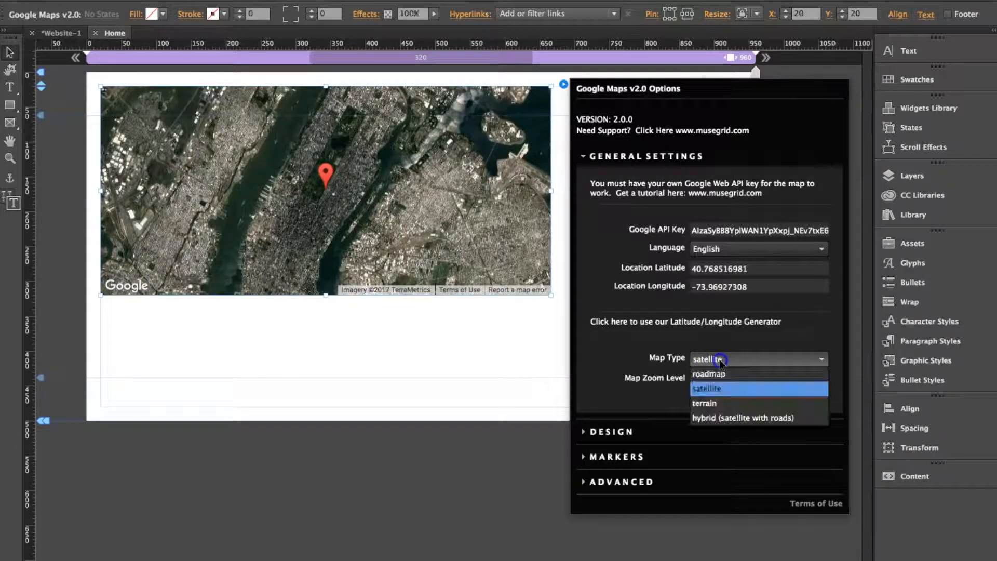
{"action": "left_click", "coordinate": [721, 405]}
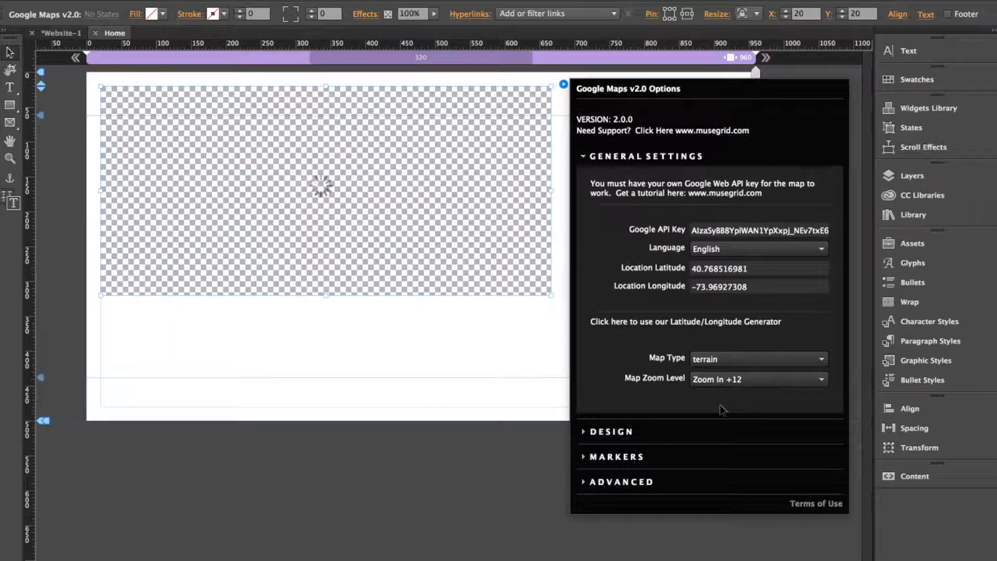
{"action": "left_click", "coordinate": [720, 359]}
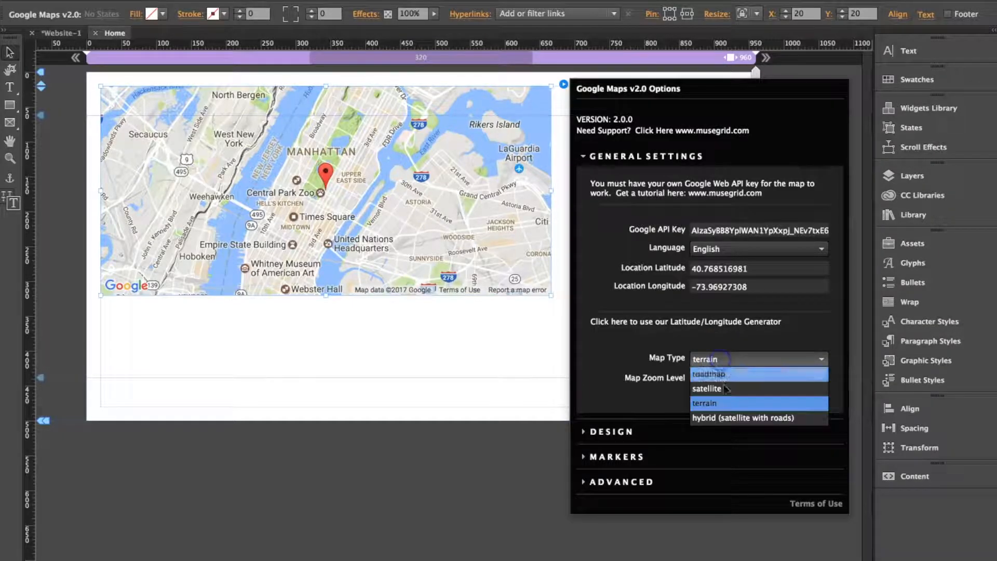
{"action": "left_click", "coordinate": [734, 418]}
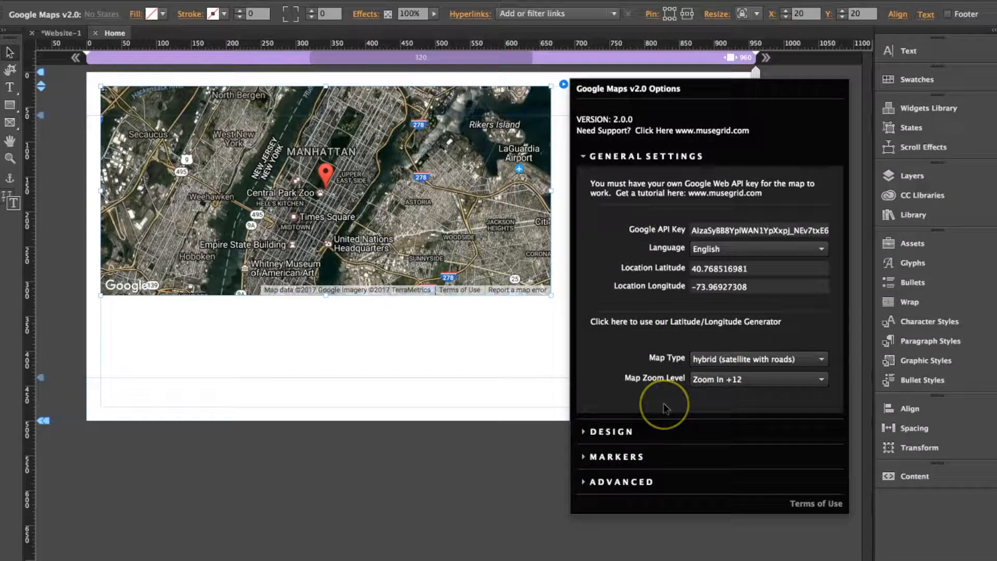
Step: Open the widget's marker settings and switch Display Marker(s) off and back on
{"action": "left_click", "coordinate": [618, 457]}
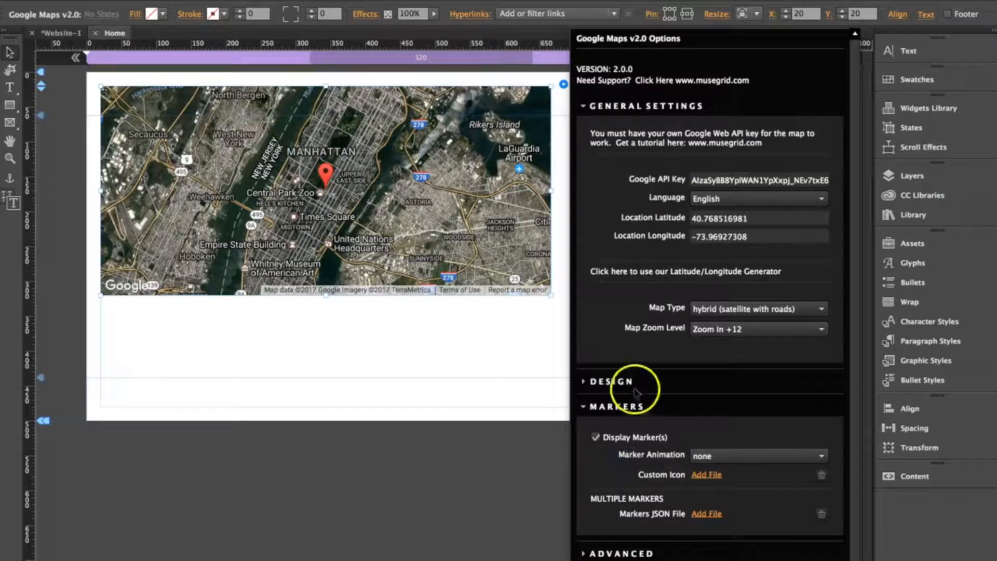
{"action": "left_click", "coordinate": [606, 107]}
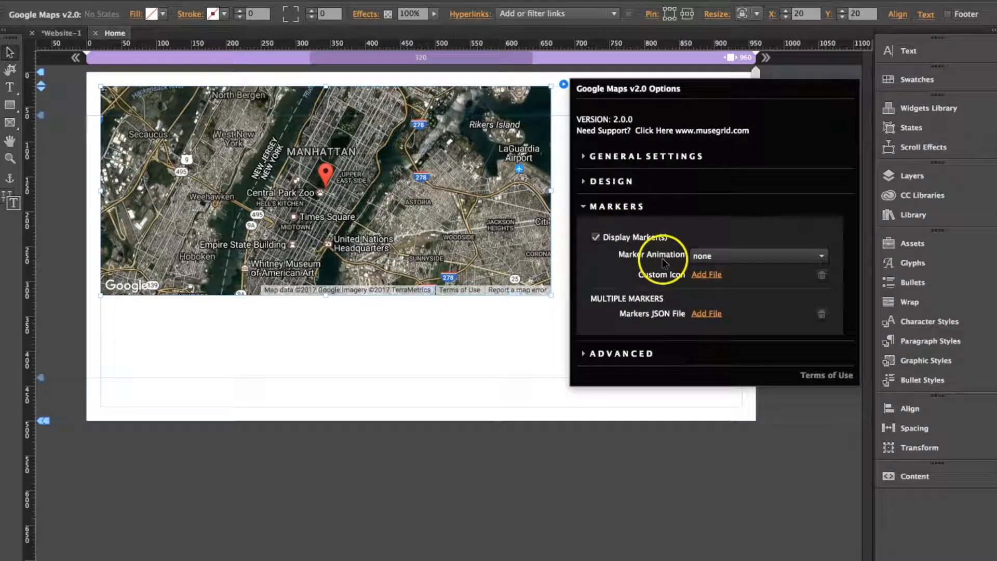
{"action": "left_click", "coordinate": [596, 238]}
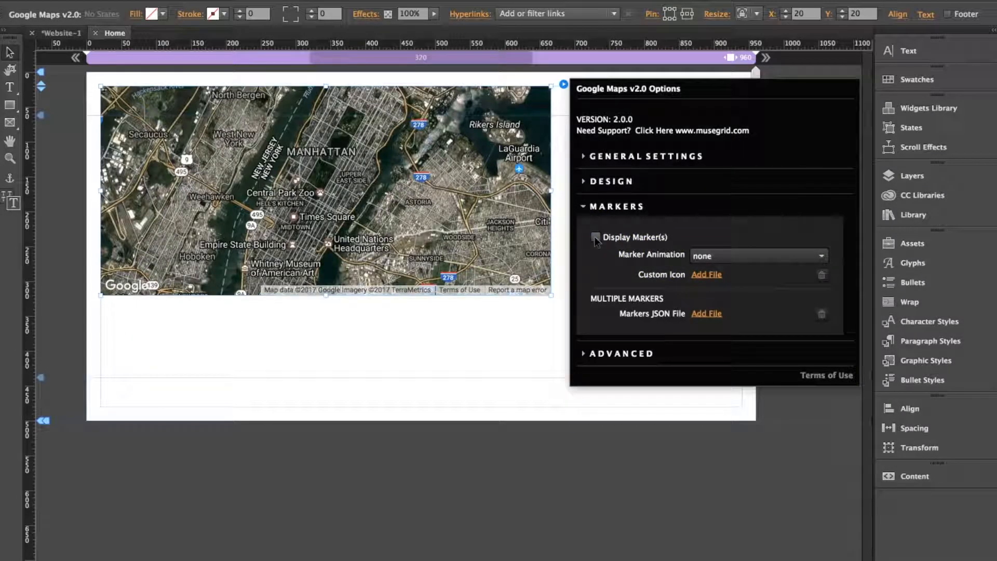
{"action": "left_click", "coordinate": [596, 238]}
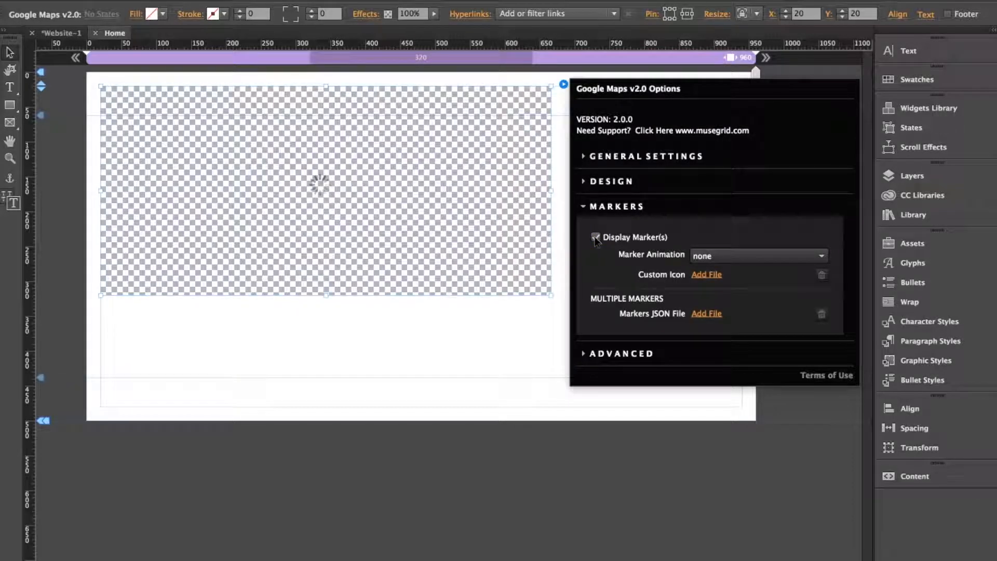
Step: Set the marker animation to bounce and preview the page, closing the preview when done
{"action": "left_click", "coordinate": [762, 257]}
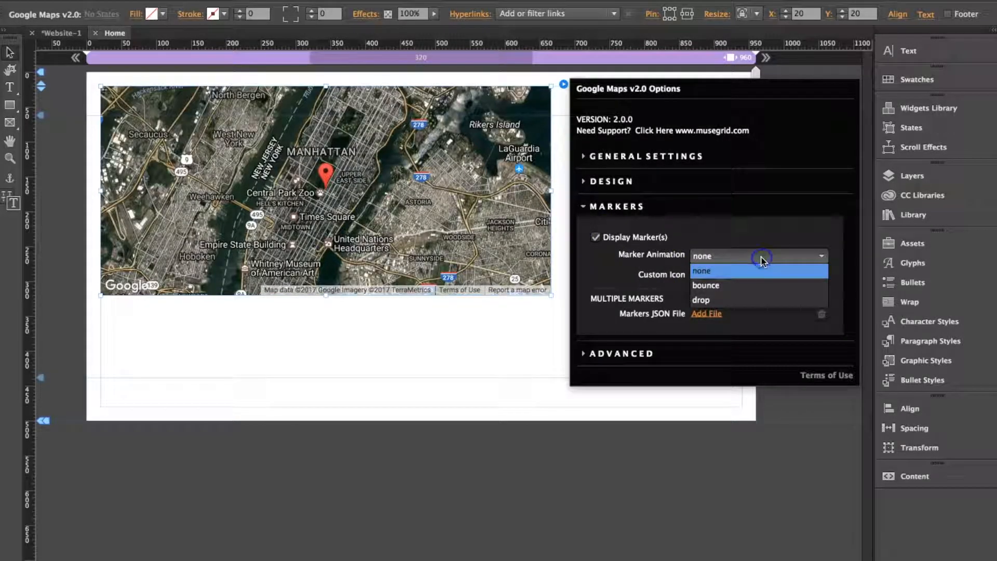
{"action": "left_click", "coordinate": [719, 285]}
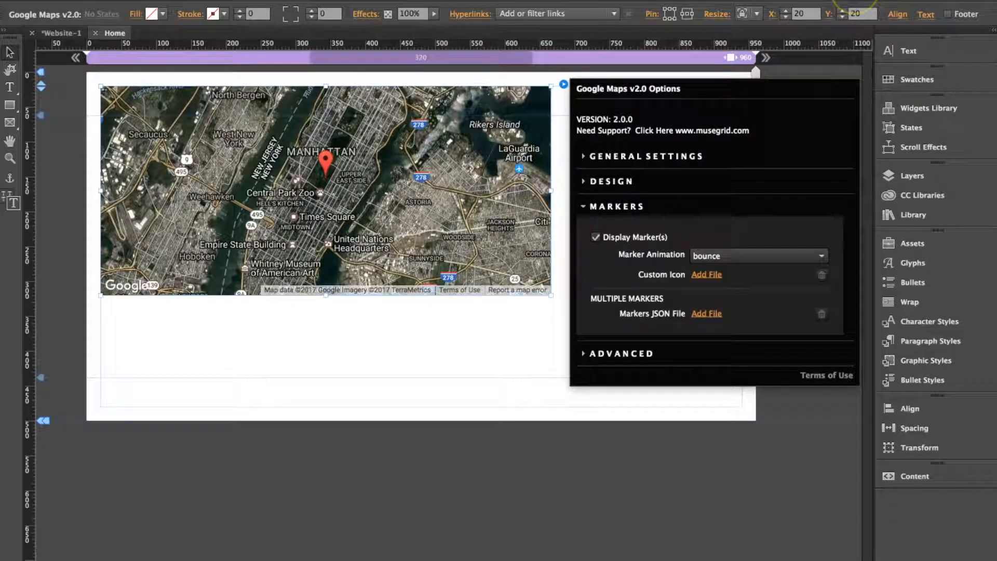
{"action": "key", "text": "super+p"}
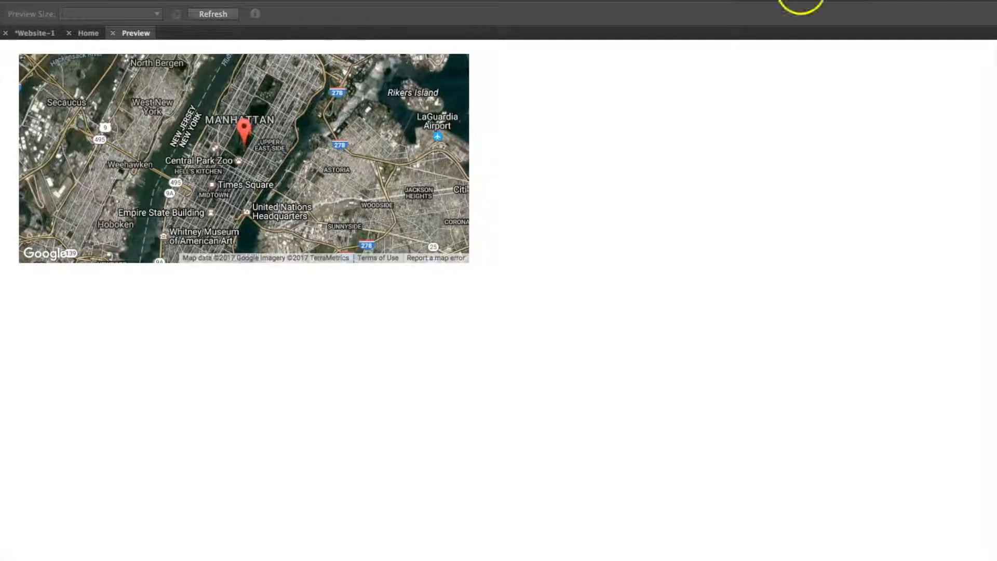
{"action": "left_click", "coordinate": [113, 33]}
Step: Reopen the map widget's marker settings and set the marker animation to drop
{"action": "left_click", "coordinate": [561, 87]}
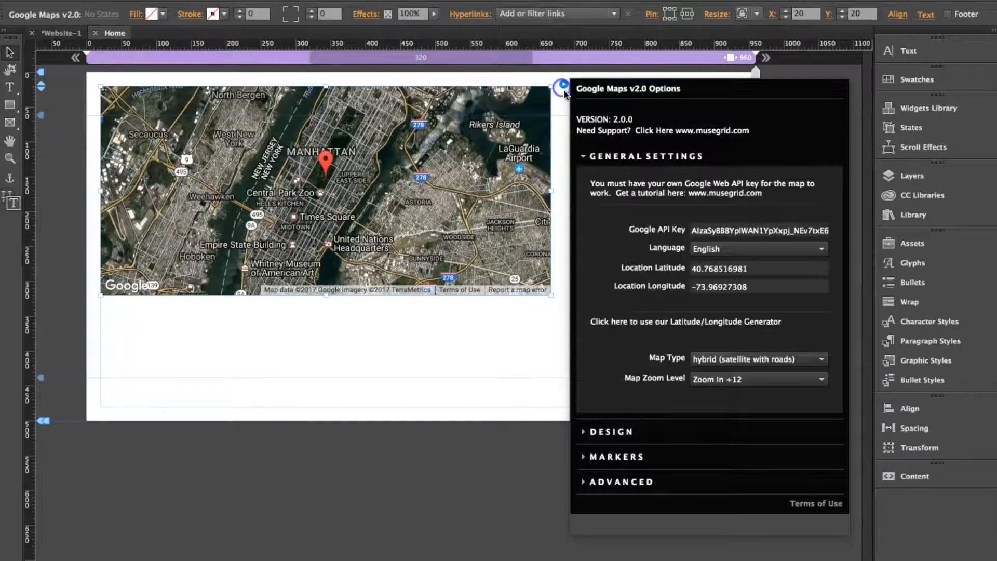
{"action": "left_click", "coordinate": [600, 156]}
{"action": "left_click", "coordinate": [604, 205]}
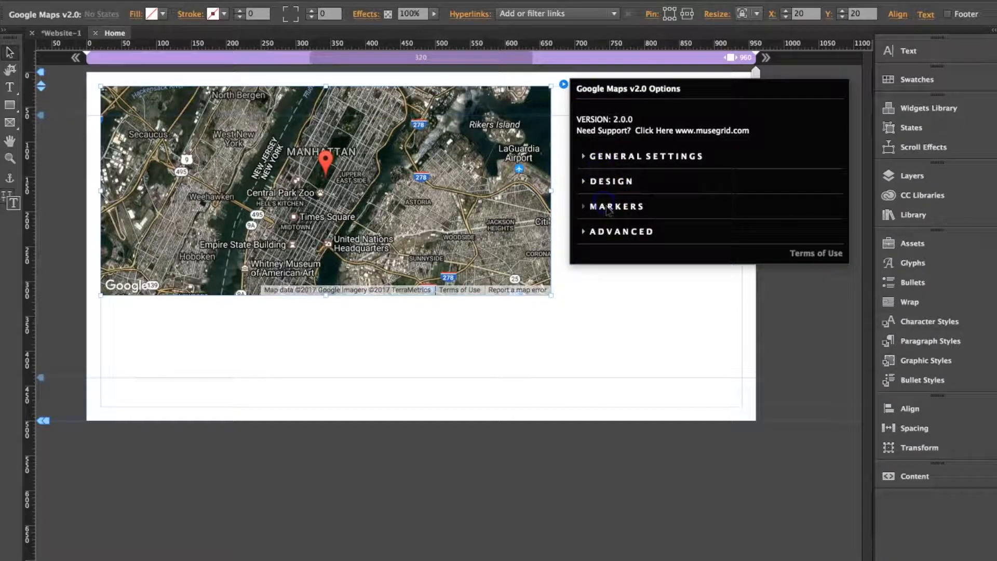
{"action": "left_click", "coordinate": [716, 257]}
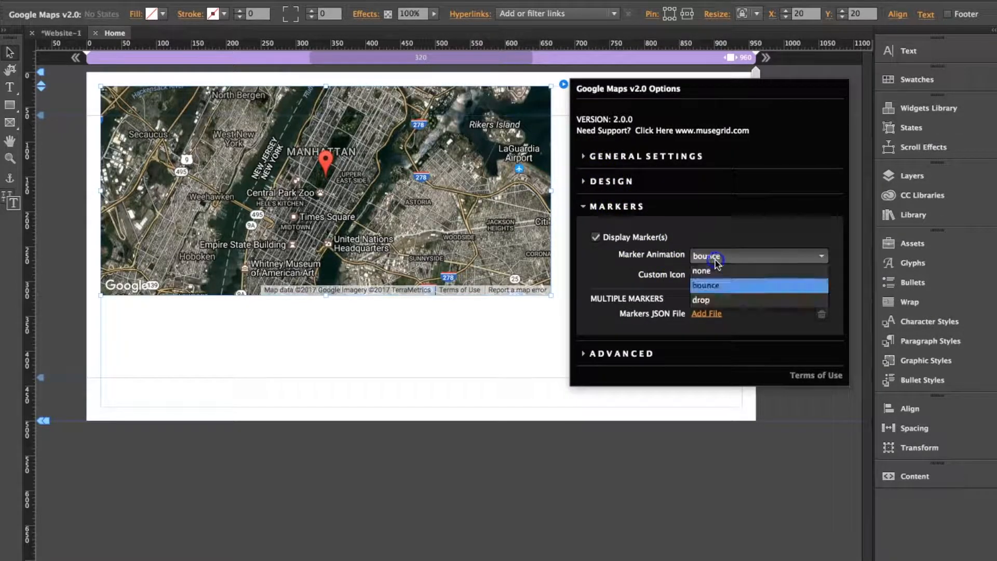
{"action": "left_click", "coordinate": [717, 301]}
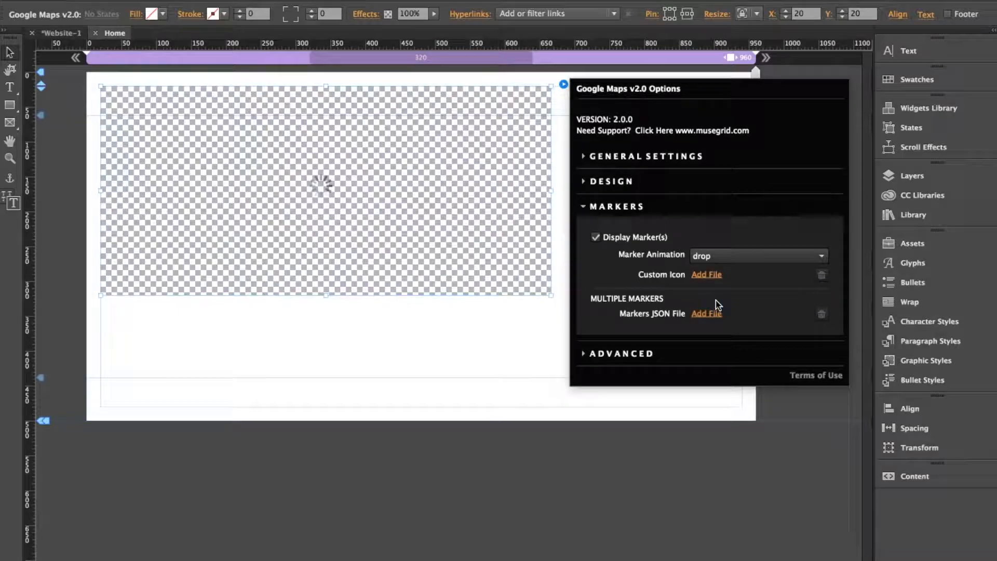
Step: Preview the page to check the marker's drop animation, closing the preview and reopening the map widget's options when done
{"action": "left_click", "coordinate": [853, 1]}
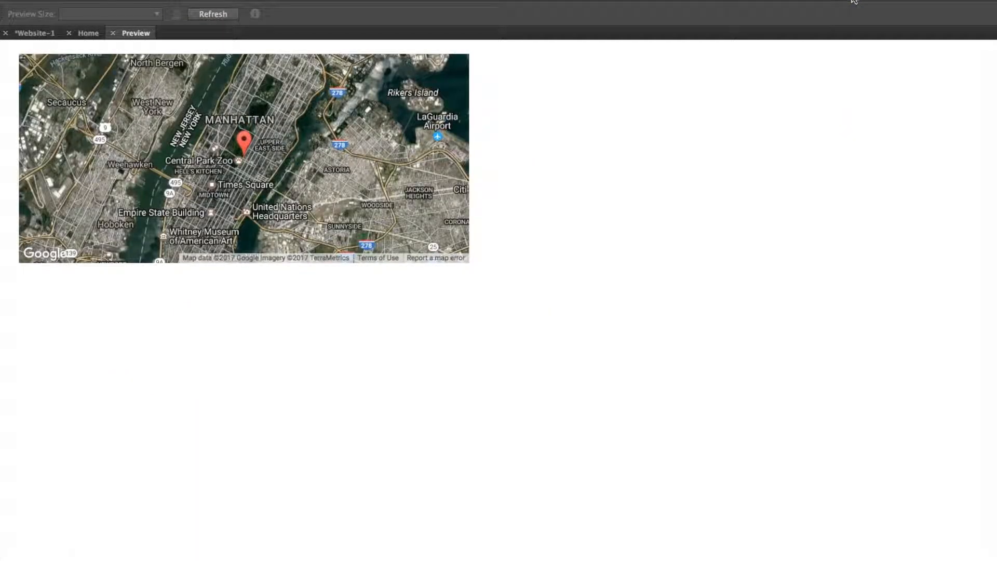
{"action": "left_click", "coordinate": [113, 33]}
{"action": "left_click", "coordinate": [564, 84]}
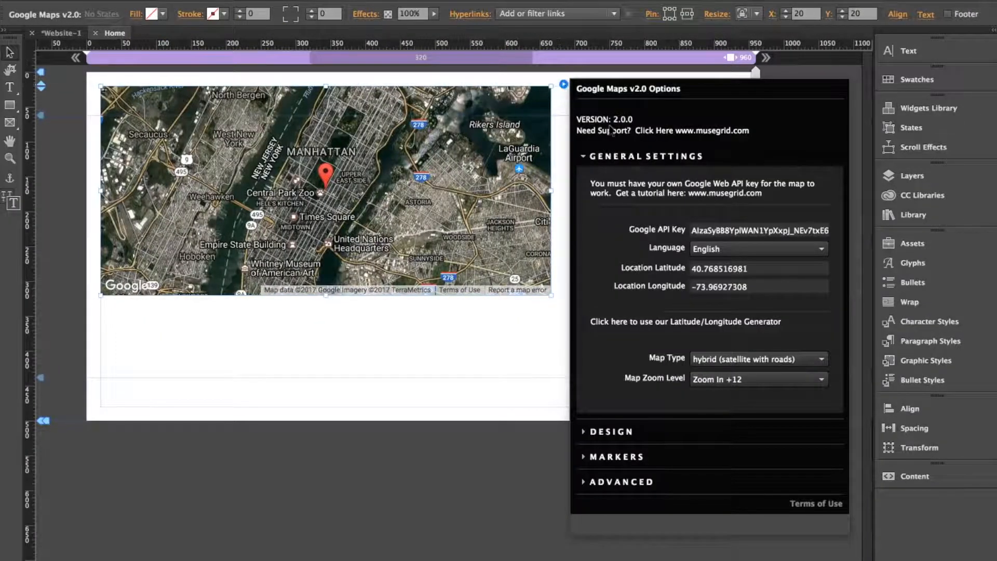
{"action": "left_click", "coordinate": [623, 157]}
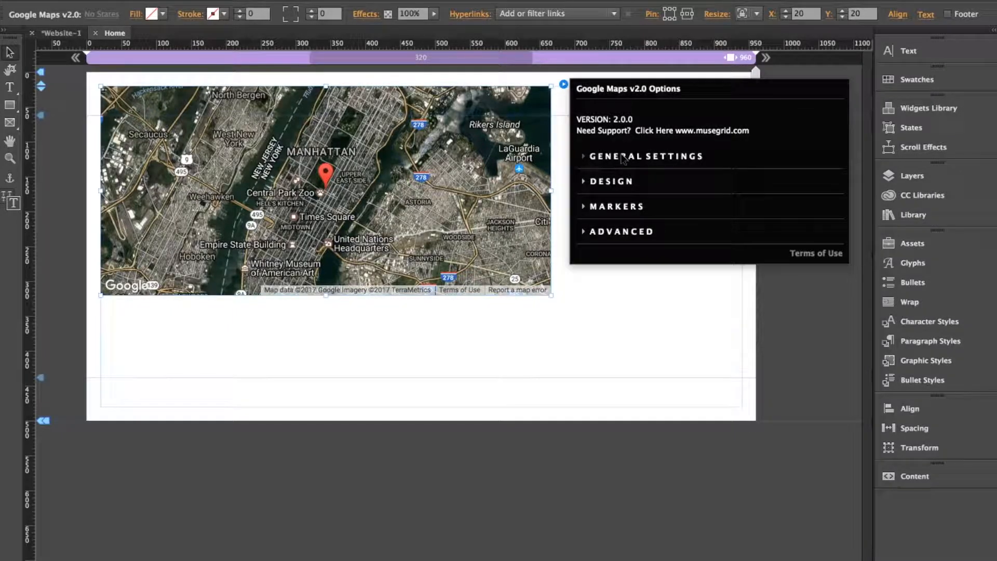